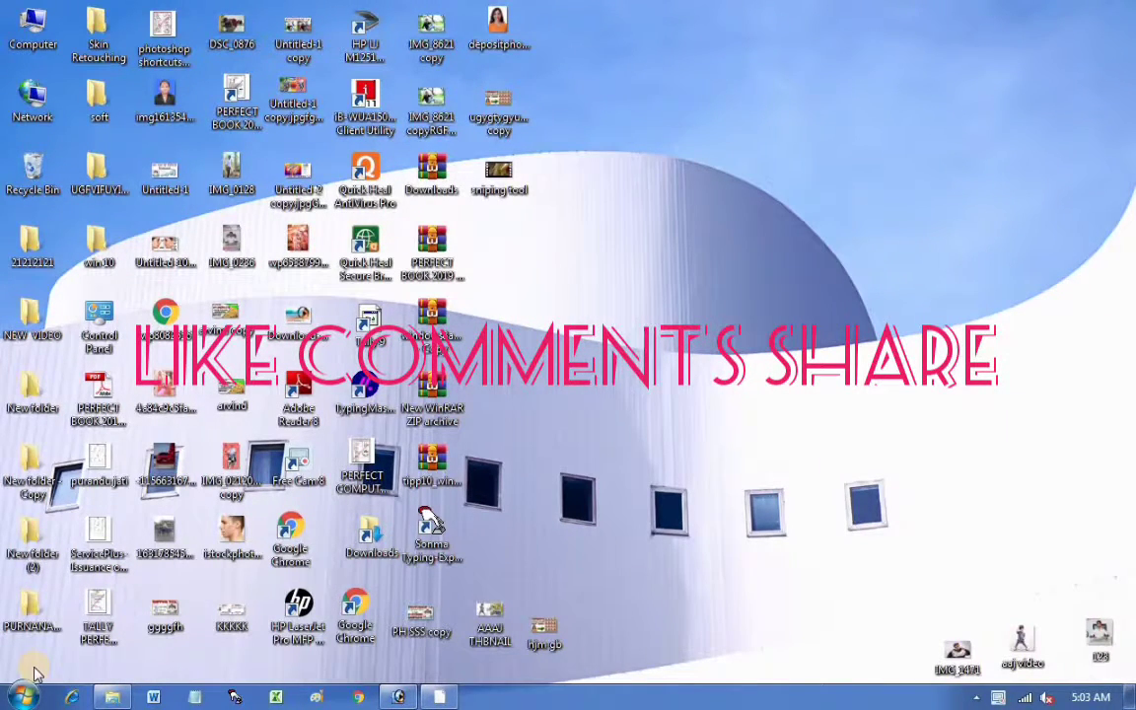
- Restore the Photoshop window showing the finished design: a portrait beside a four-by-four grid of copies
left_click(399, 696)
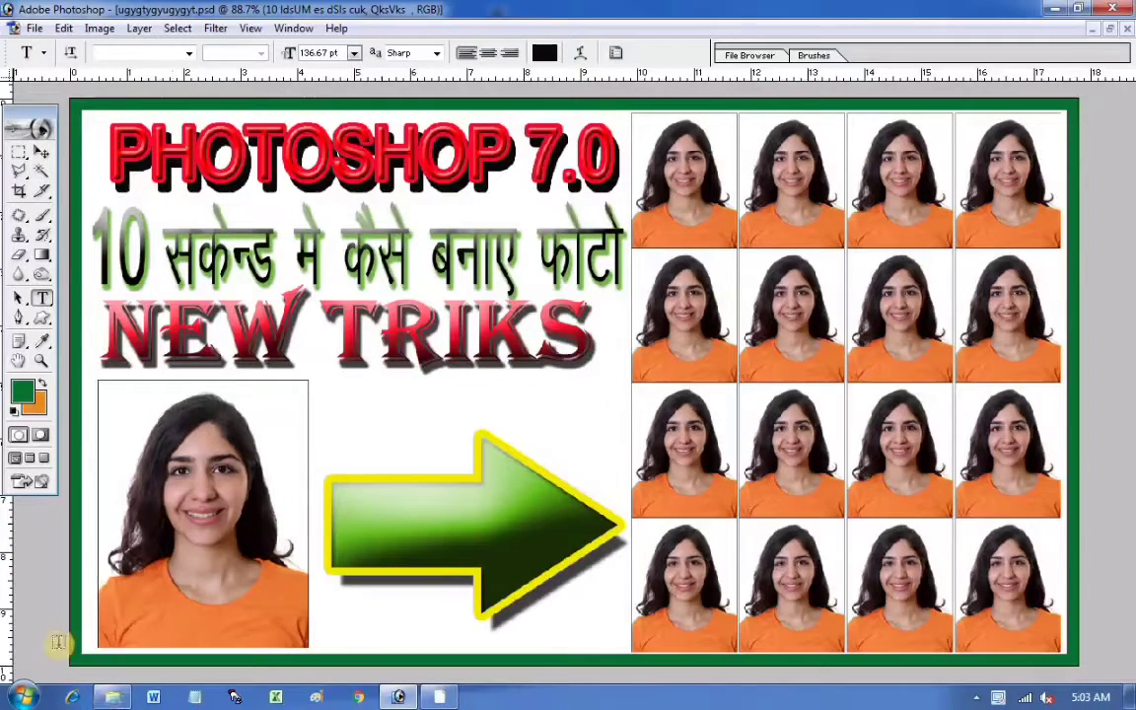
left_click(441, 698)
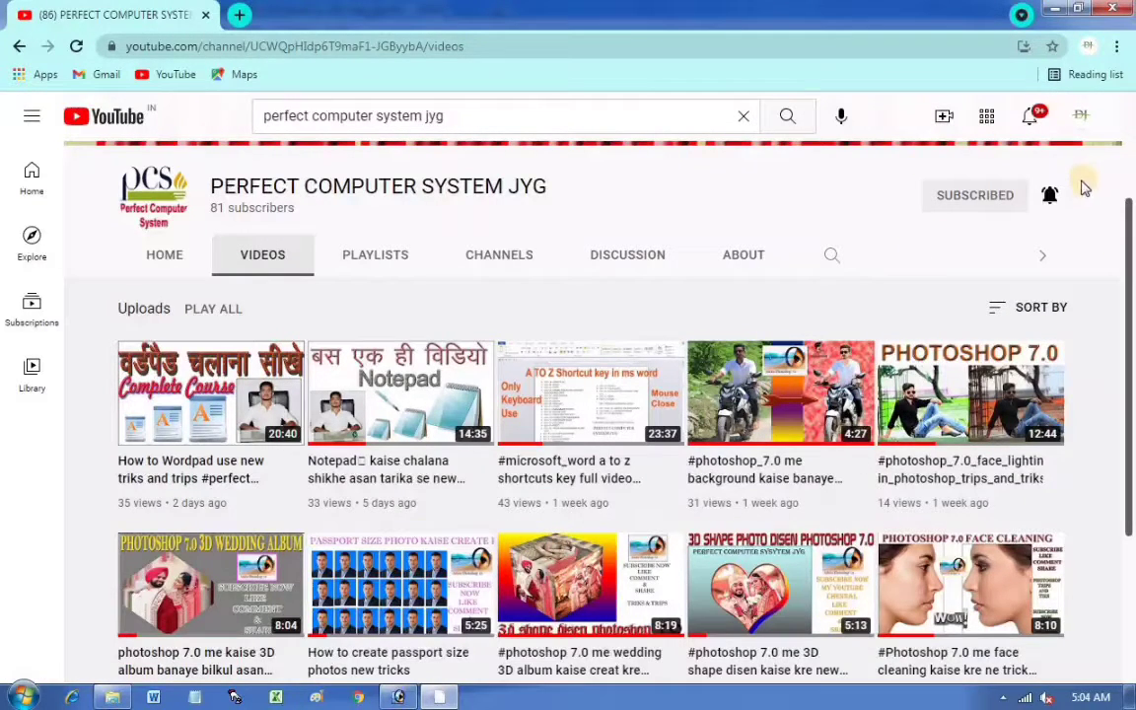
left_click(1061, 12)
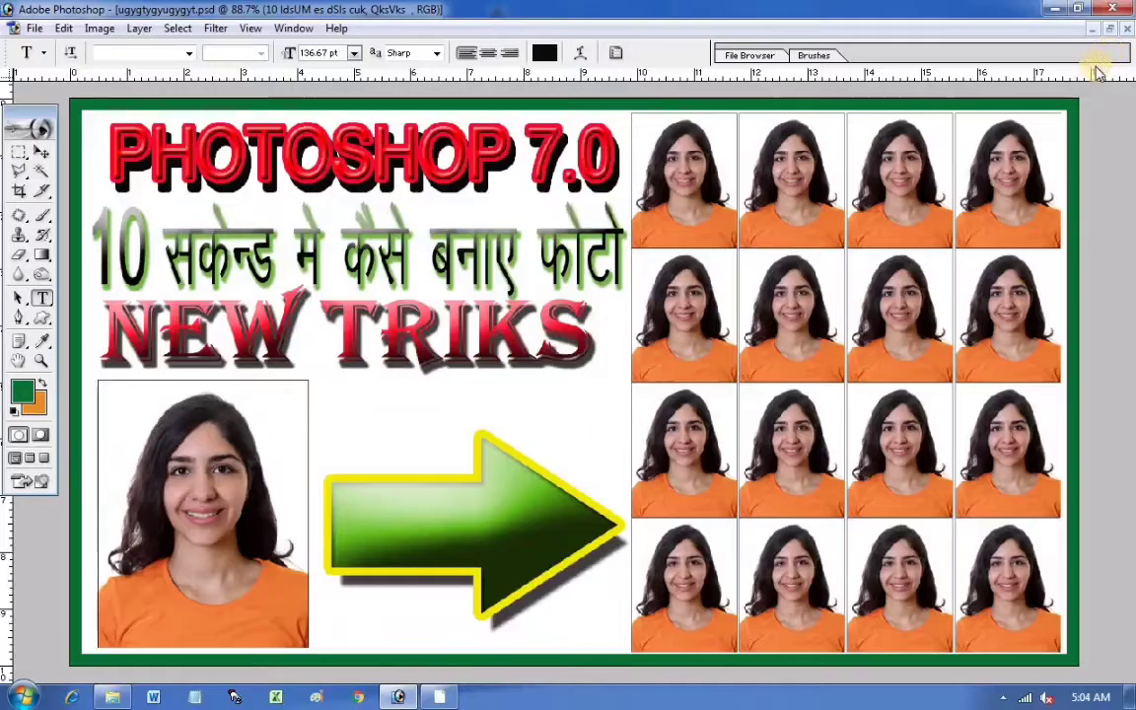
- Close the passport-photo design document, discarding changes instead of saving
key("ctrl+w")
key("n")
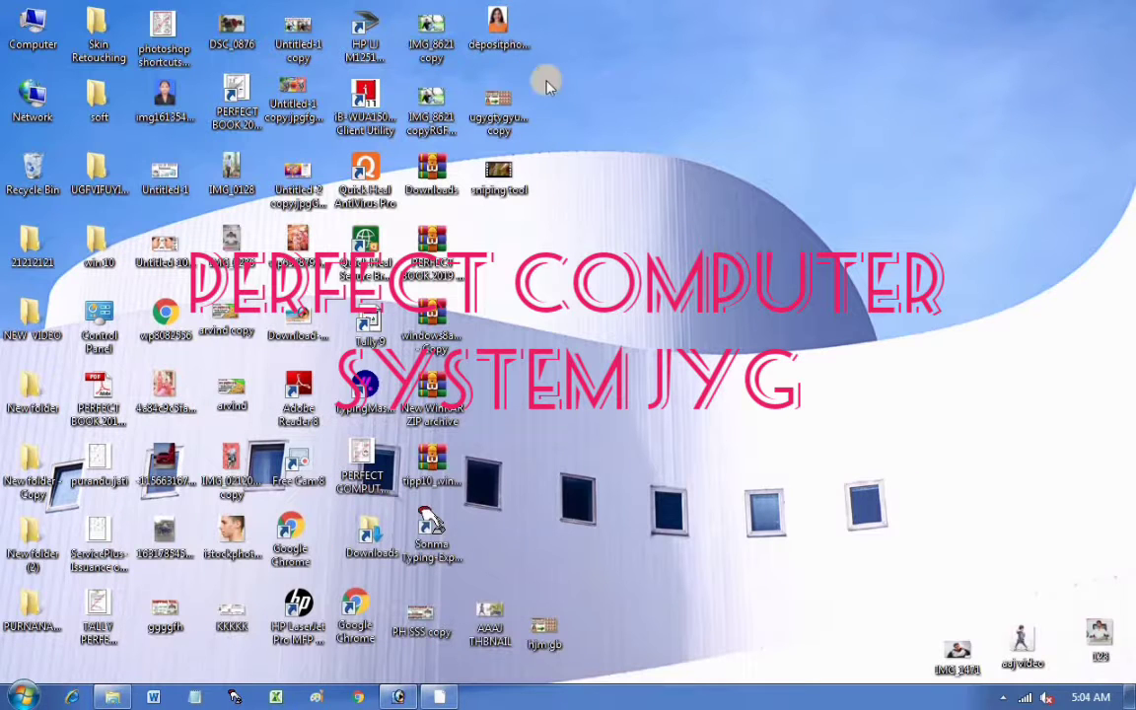
- Open the depositphotos passport portrait in Photoshop by dragging it from the desktop
mouse_move(508, 25)
left_mouse_down()
mouse_move(478, 605)
mouse_move(412, 382)
left_mouse_up()
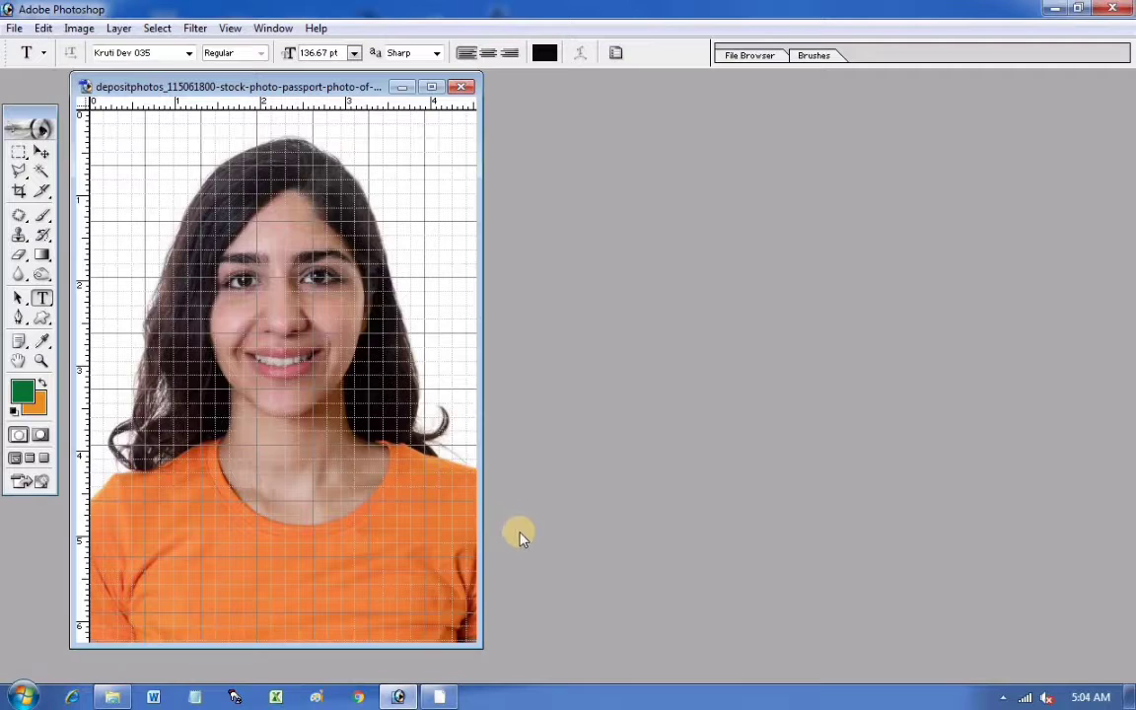
- Hide the grid and crop the portrait to 1.1 × 1.4 inches at 300 ppi
key("ctrl+apostrophe")
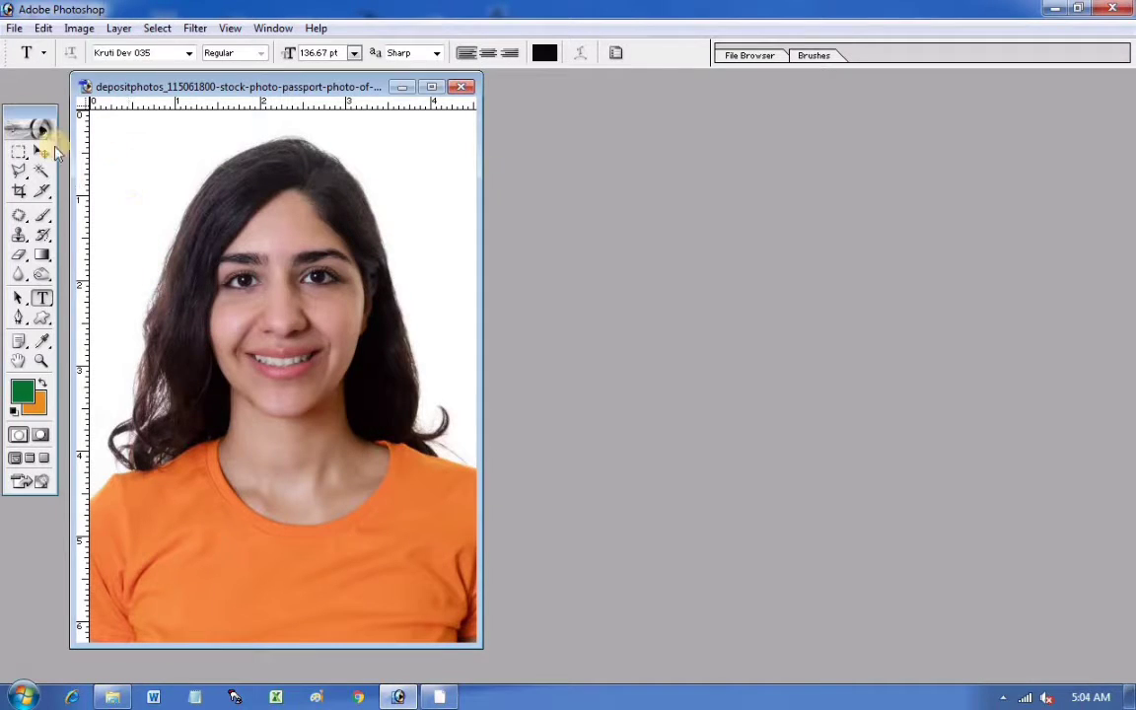
left_click(19, 190)
key("ctrl+minus")
key("ctrl+minus")
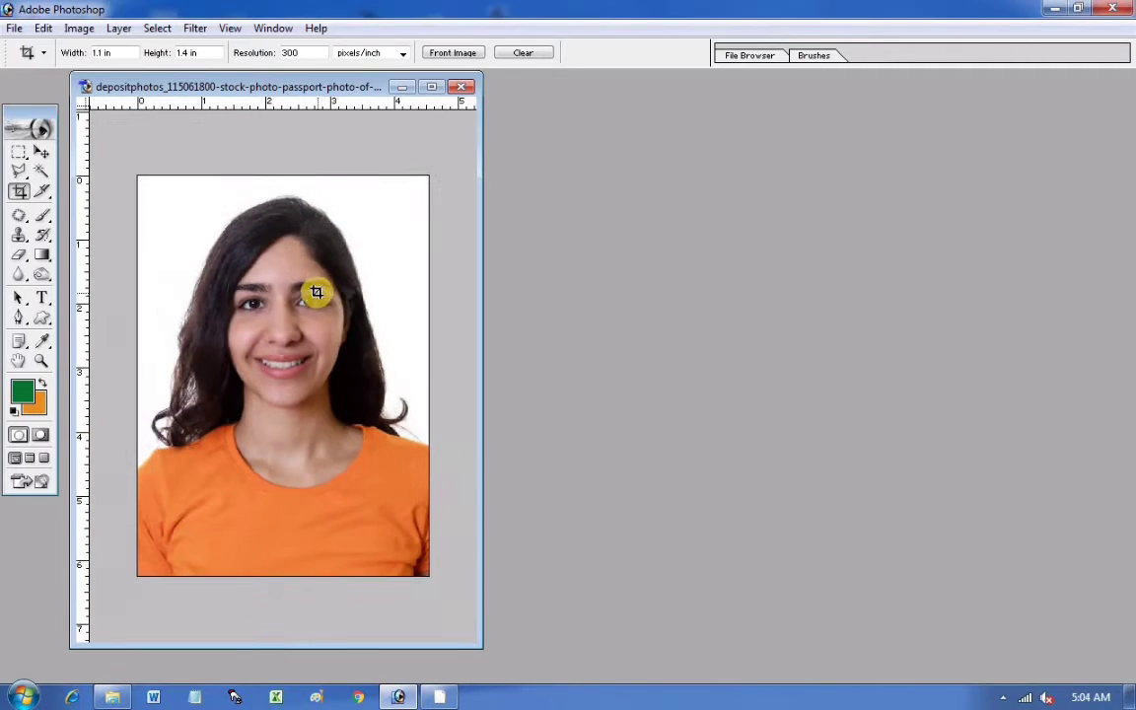
key("ctrl+plus")
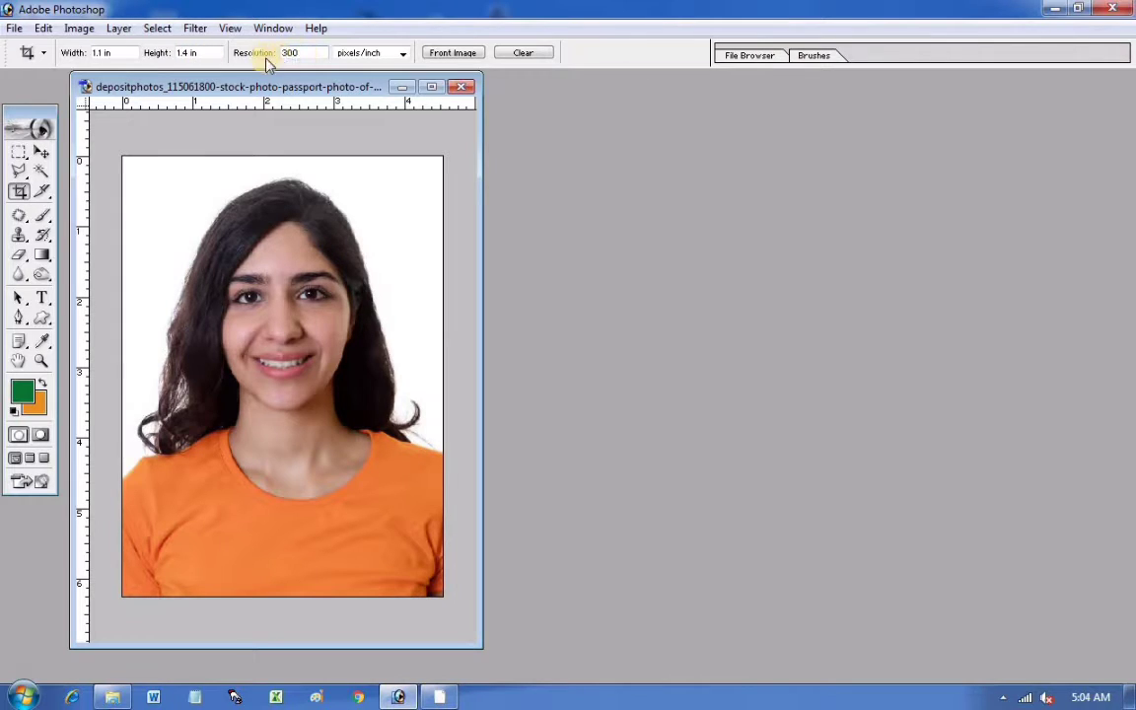
left_click_drag(123, 157, 619, 673)
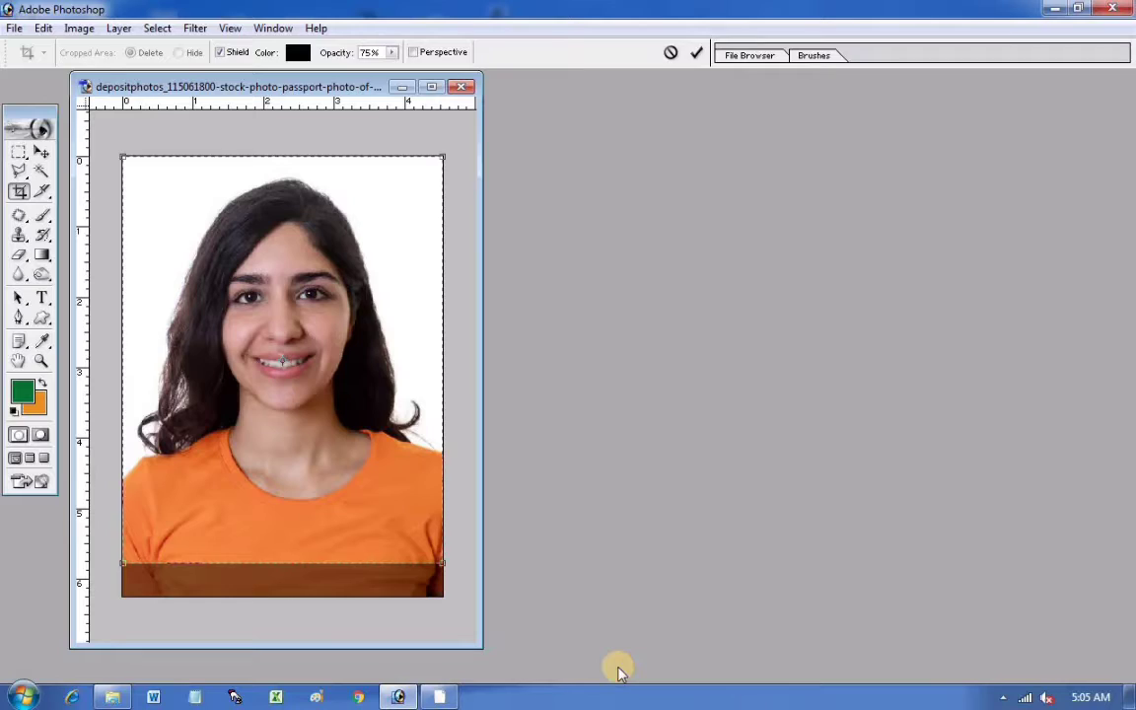
key("Return")
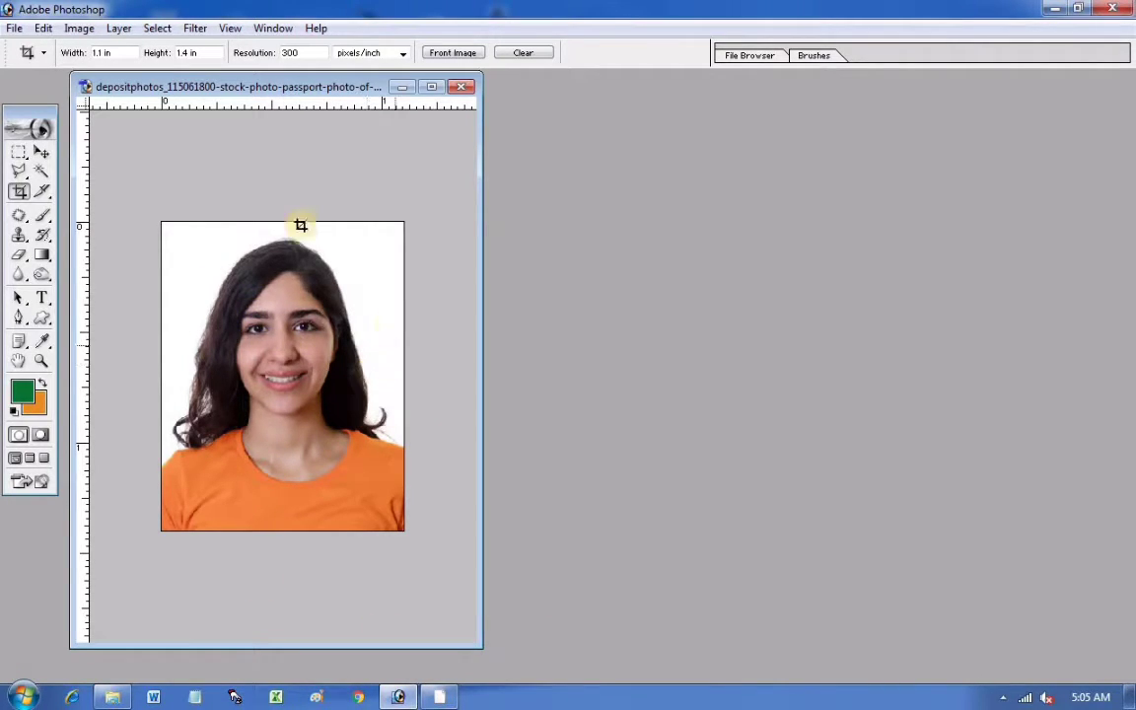
- Stroke the portrait's edge with a 2 px black centered border, then deselect
left_click(44, 29)
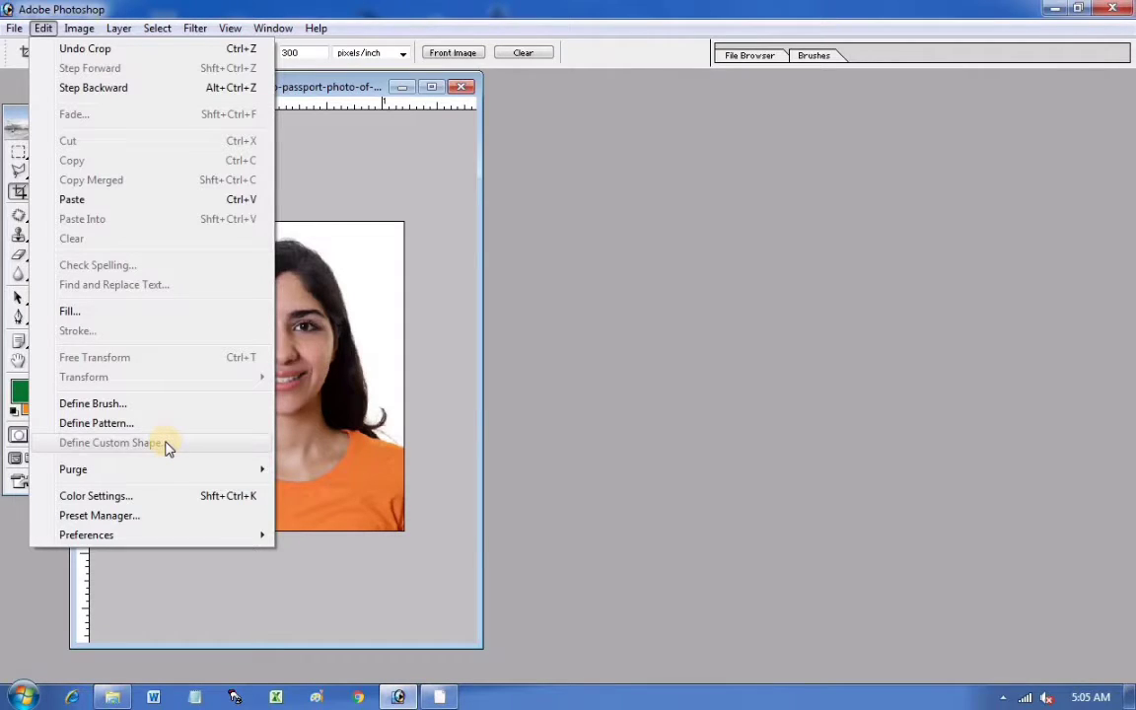
left_click(292, 361)
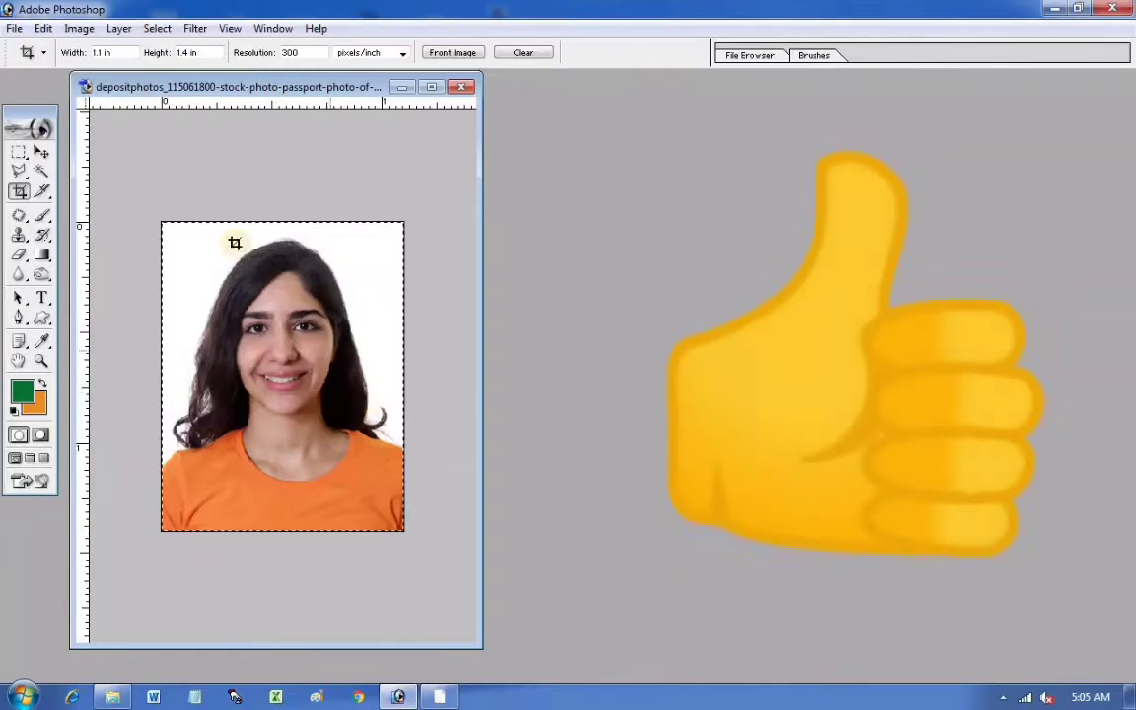
left_click(44, 27)
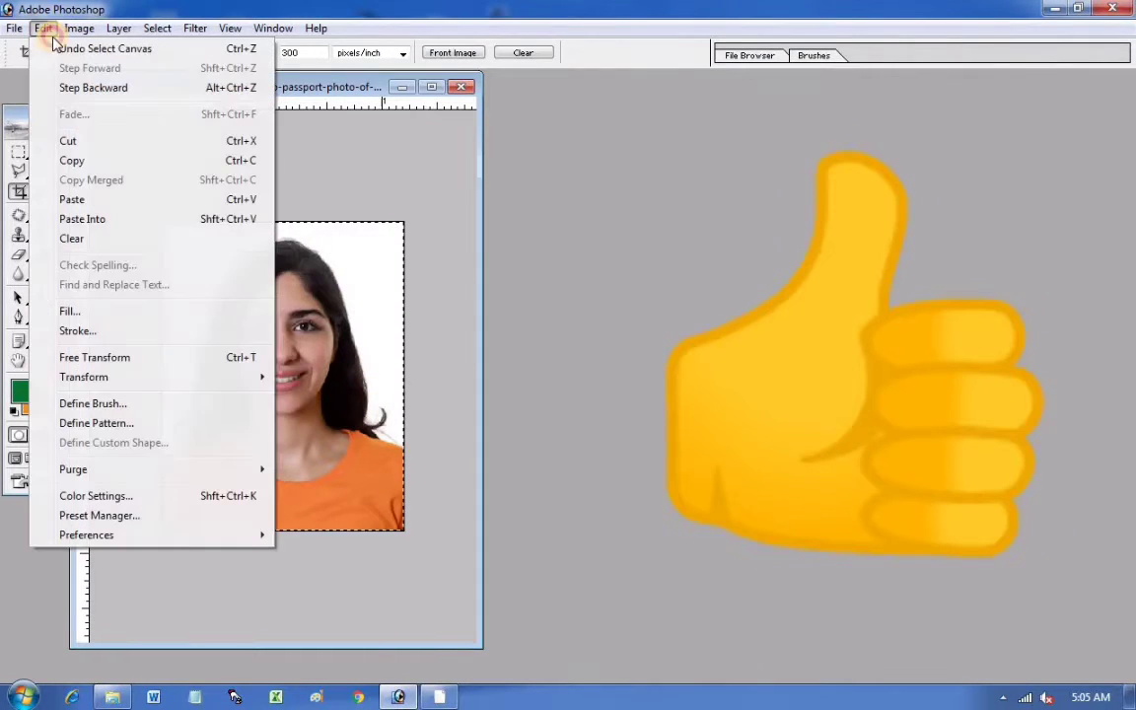
left_click(79, 333)
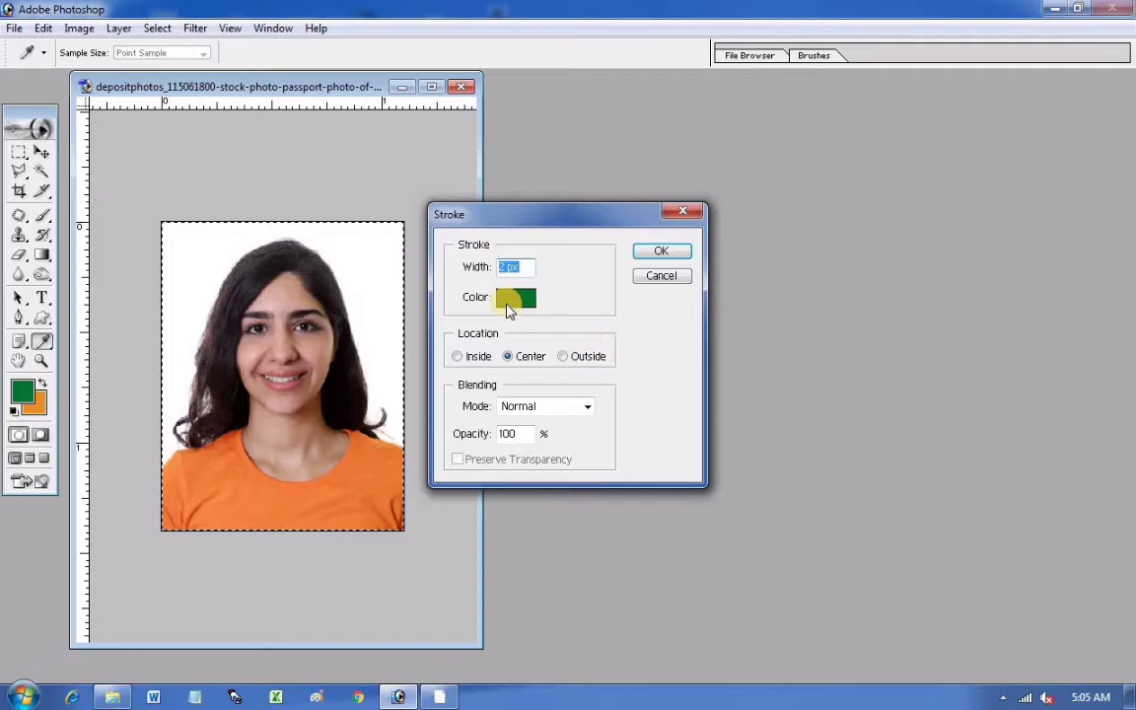
left_click(509, 310)
left_click(742, 499)
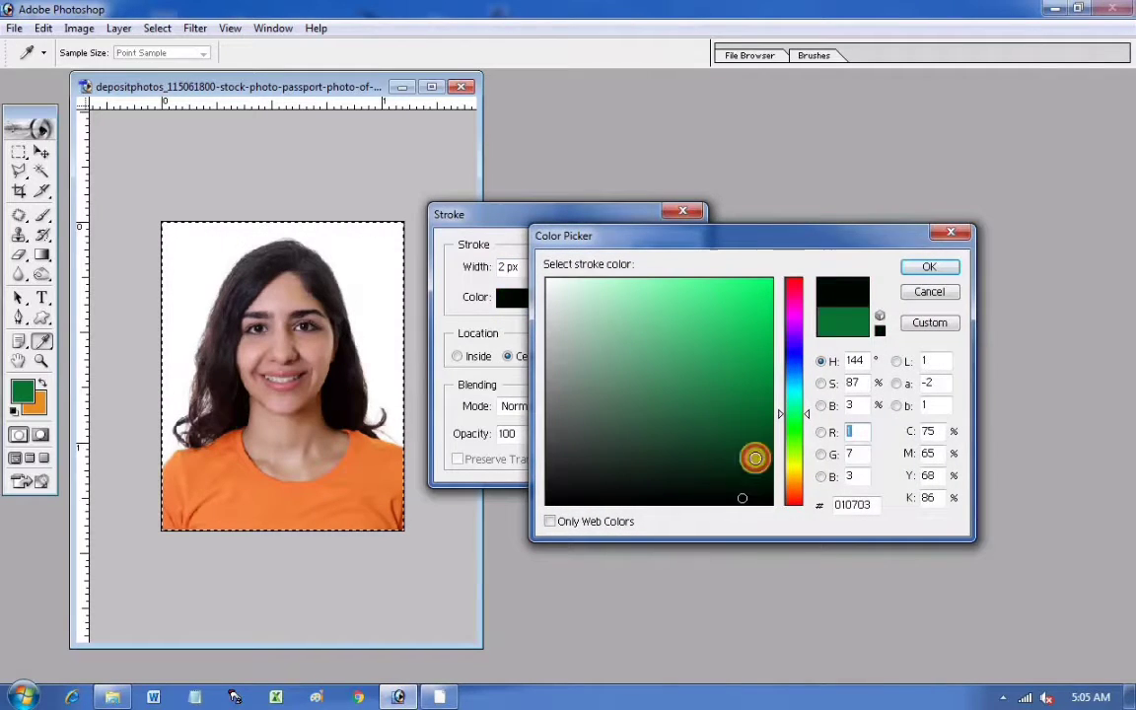
left_click(930, 267)
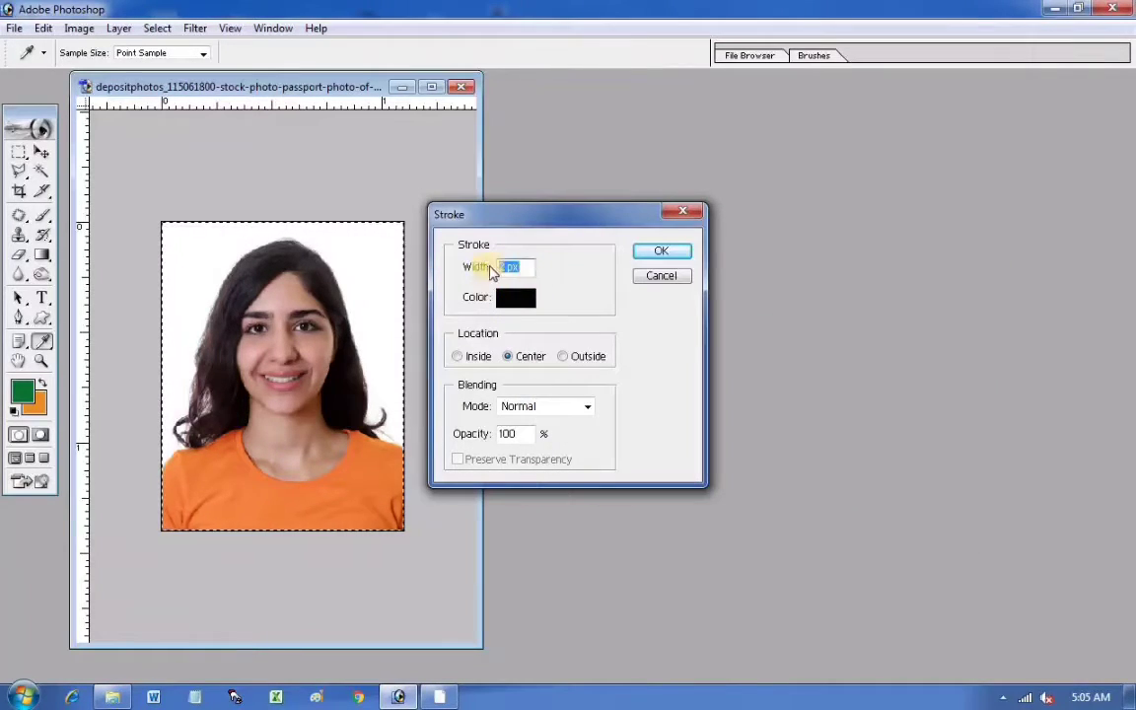
left_click(669, 256)
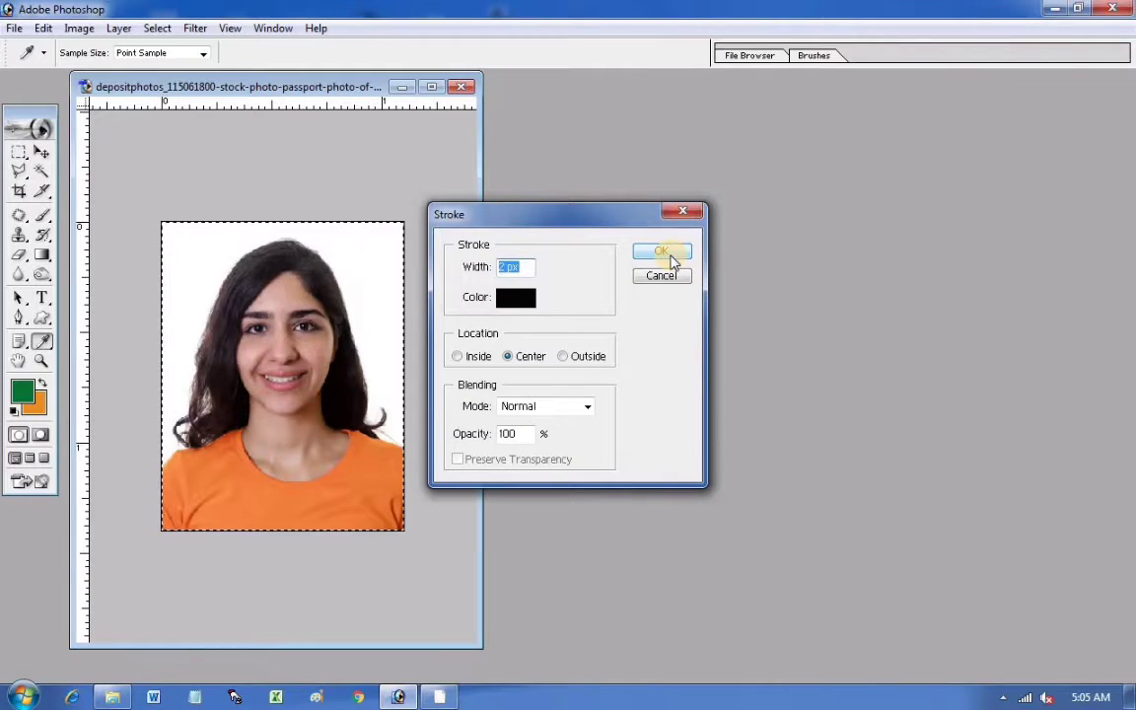
key("c")
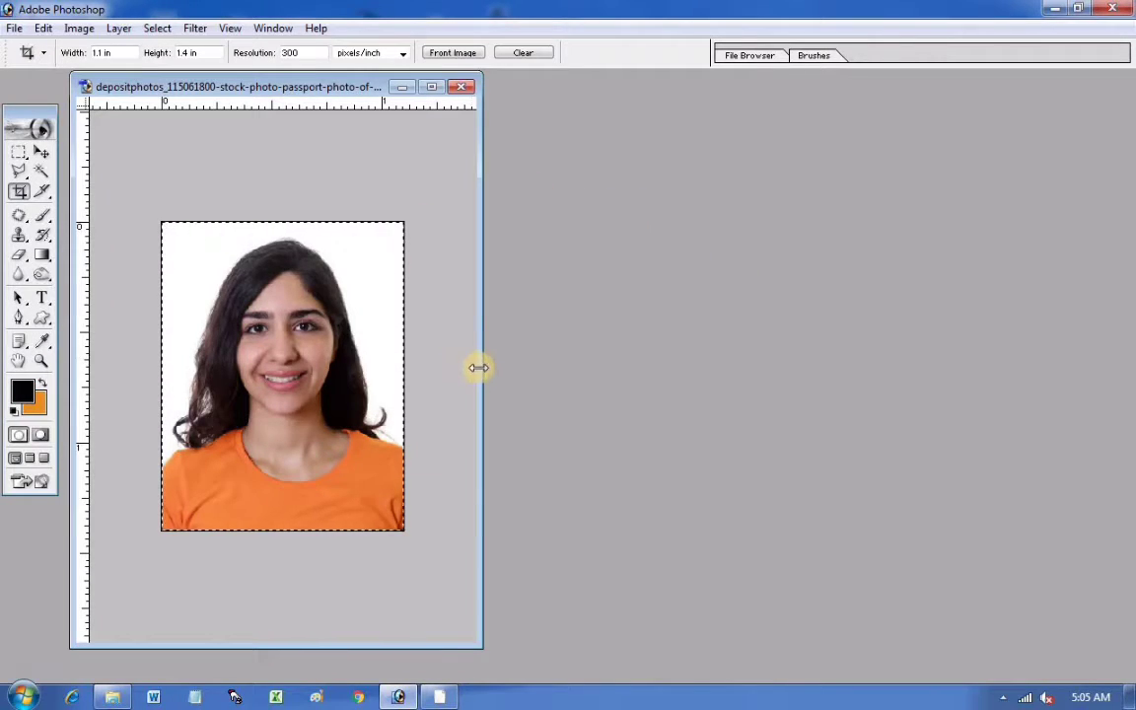
key("ctrl+d")
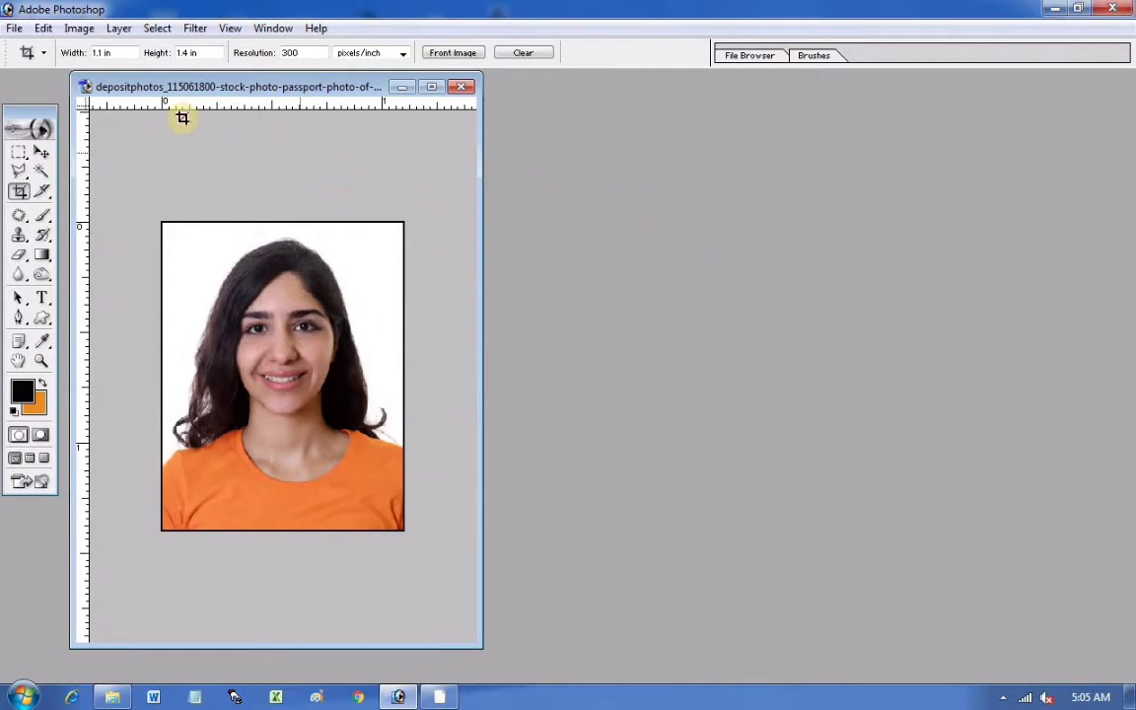
- Launch File > Automate > Picture Package for the bordered portrait
left_click(14, 27)
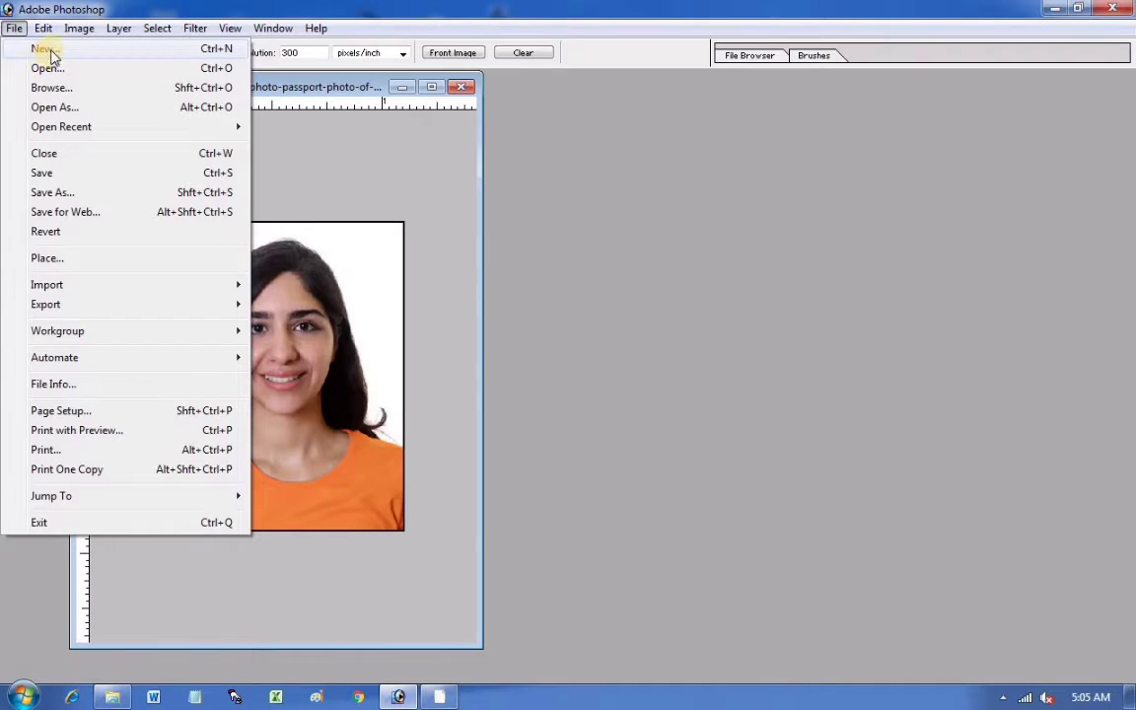
left_click(414, 311)
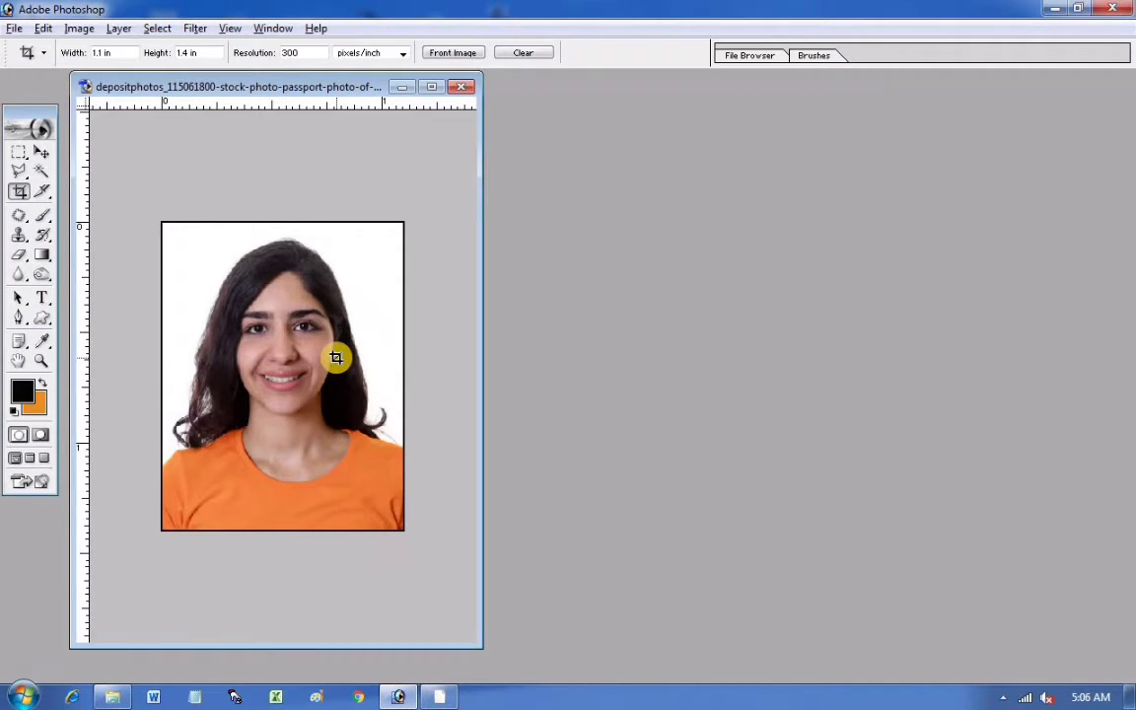
key("alt+f")
key("u")
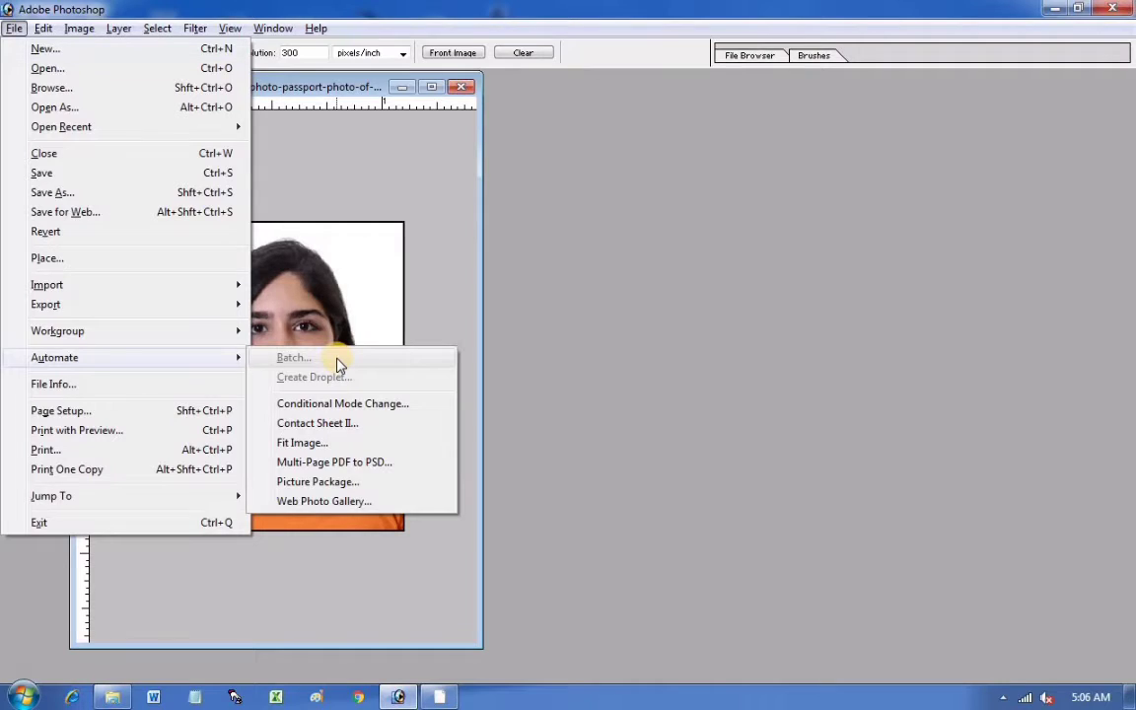
key("p")
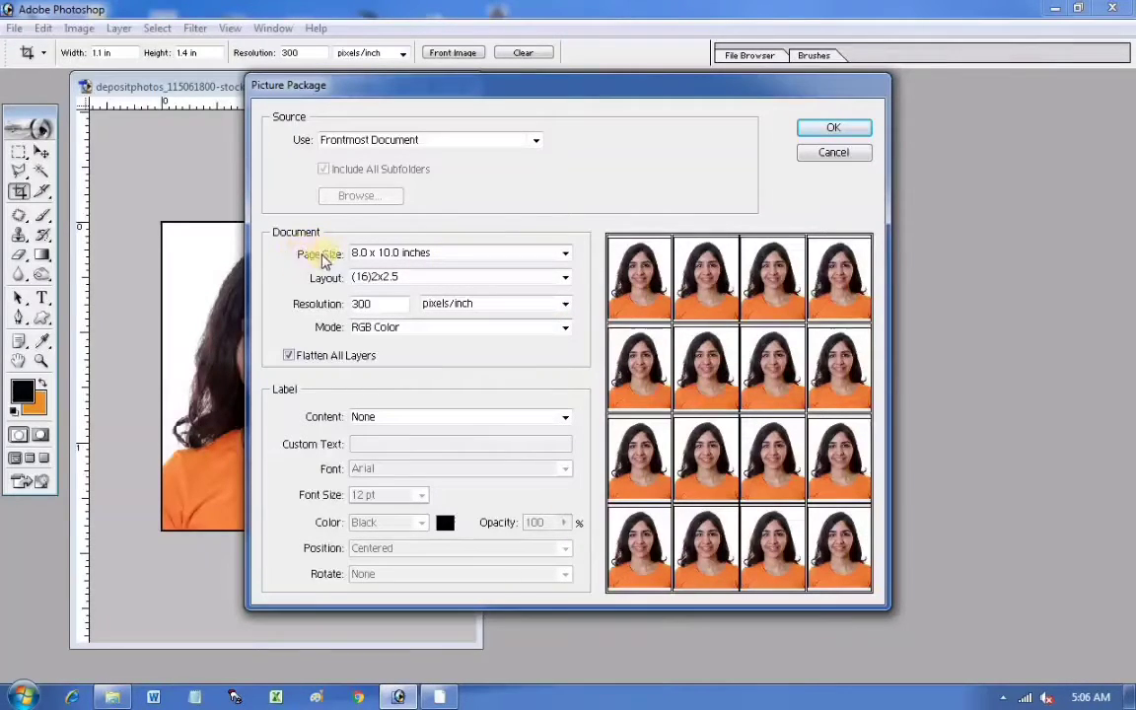
- Keep the Picture Package page size at 8.0 × 10.0 inches after browsing the options
left_click(431, 259)
left_click(430, 259)
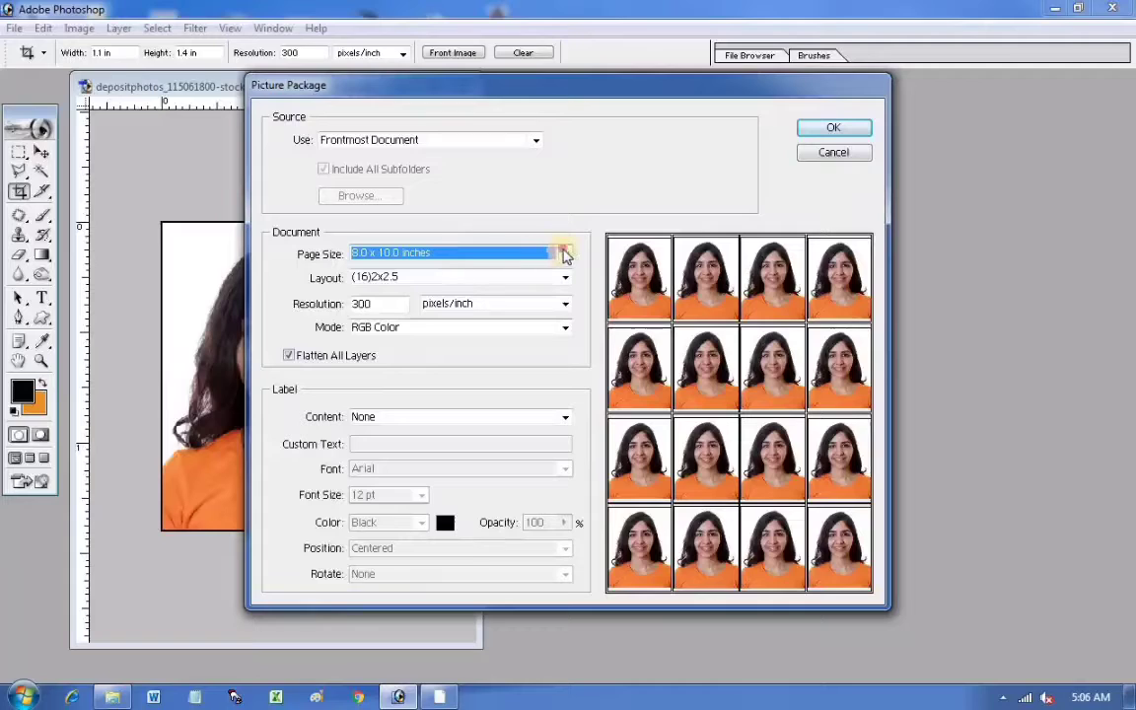
left_click(552, 253)
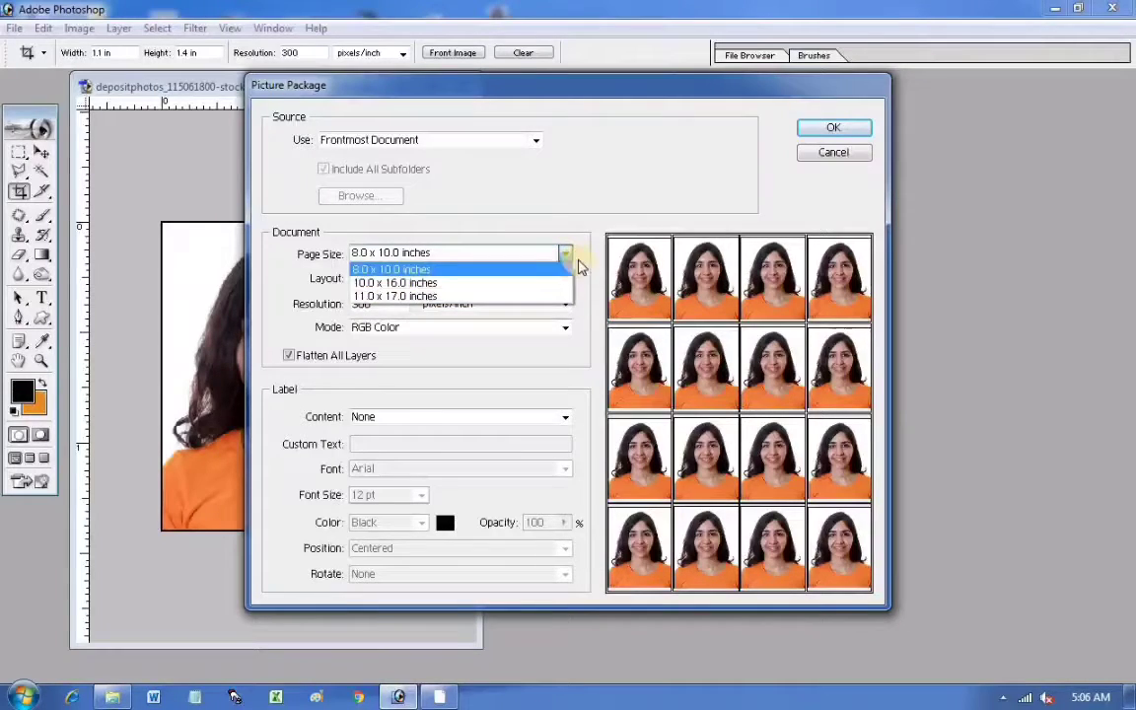
left_click(566, 255)
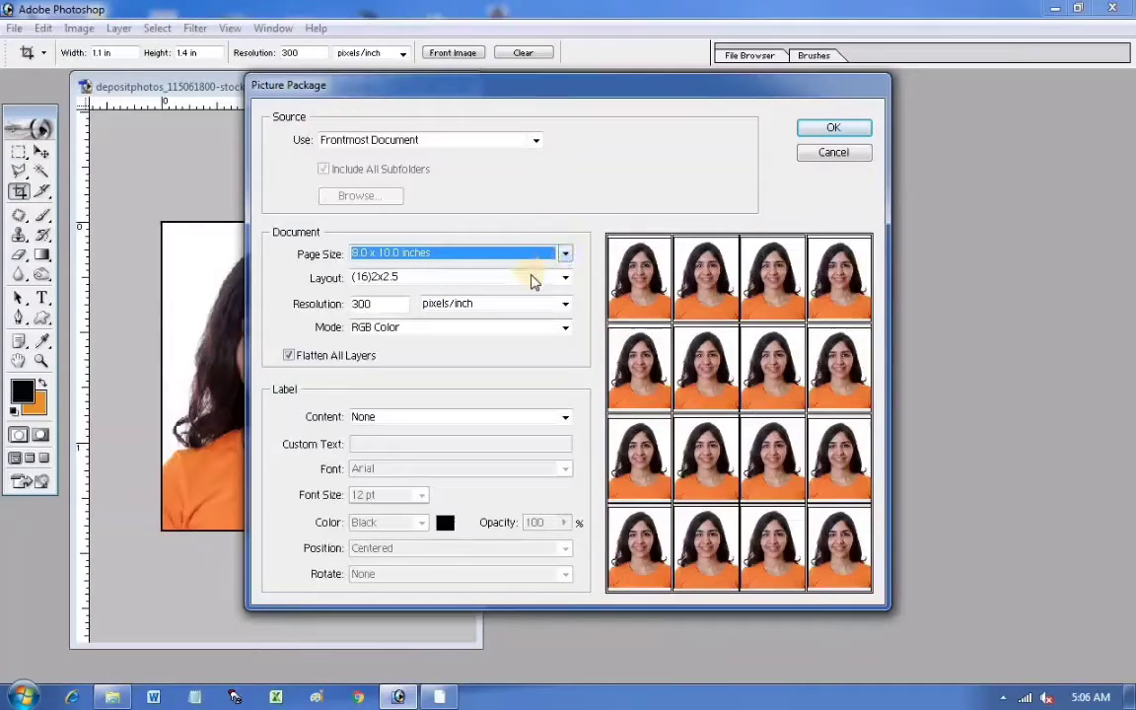
left_click(536, 278)
left_click(498, 321)
left_click(563, 255)
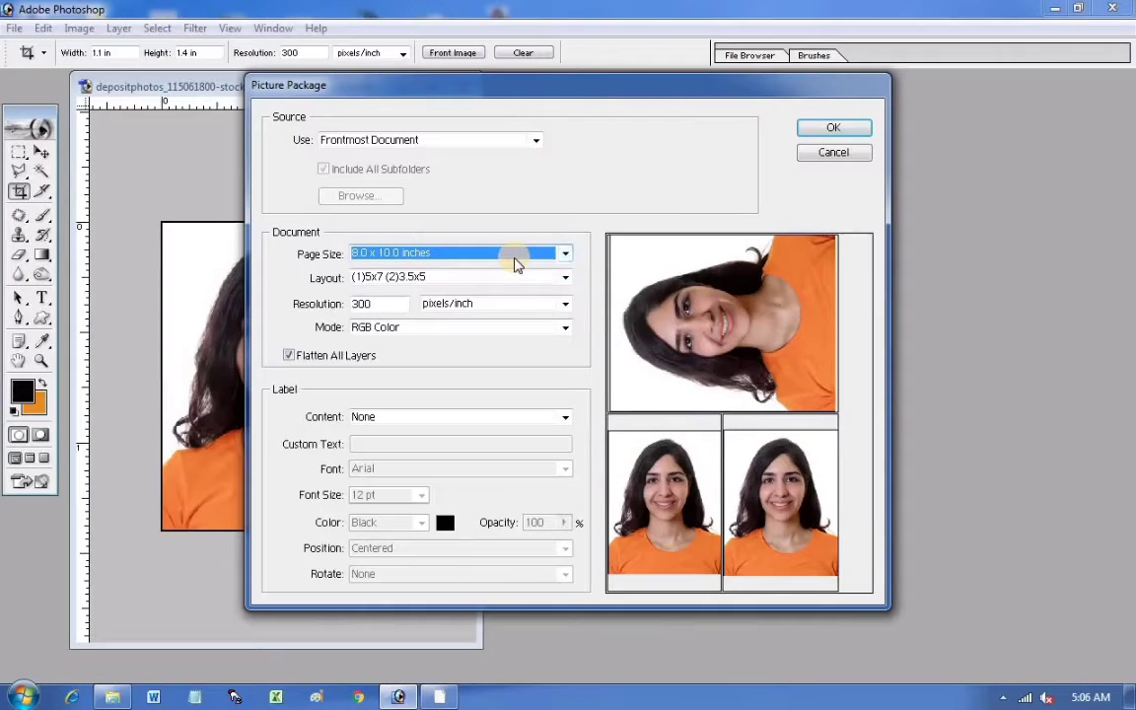
- Preview the (20)2x2, (16)2x2.5, (8)2.5x3.5 and (4)4x5 package layouts
left_click(394, 279)
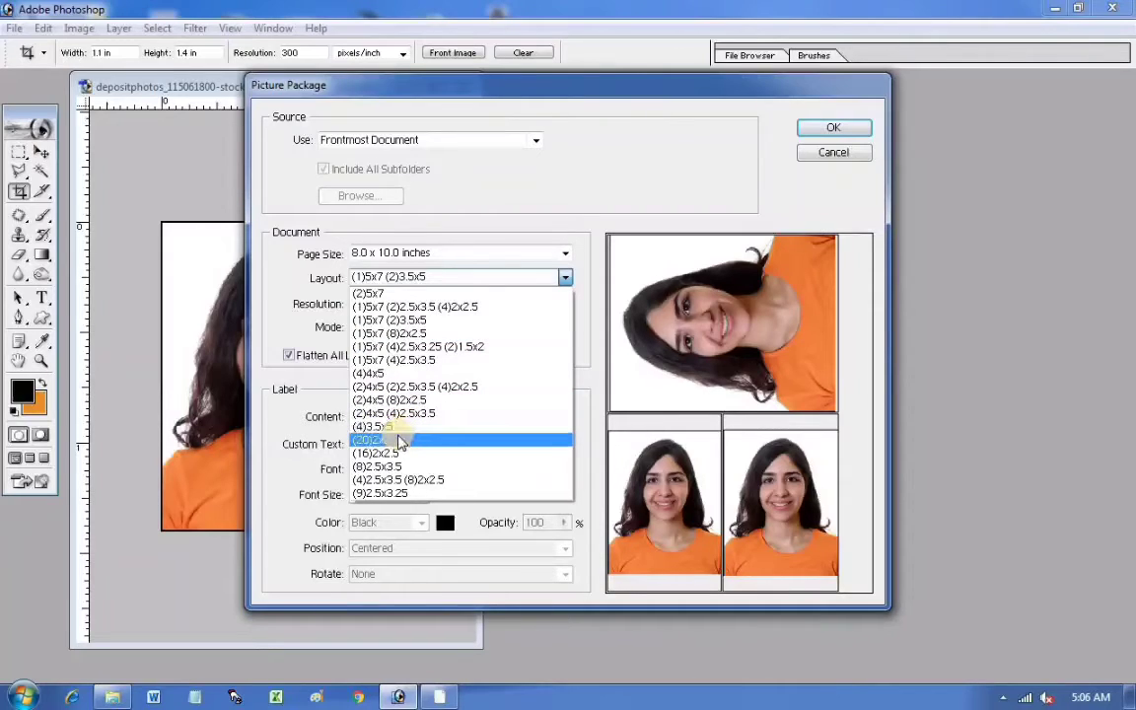
left_click(400, 441)
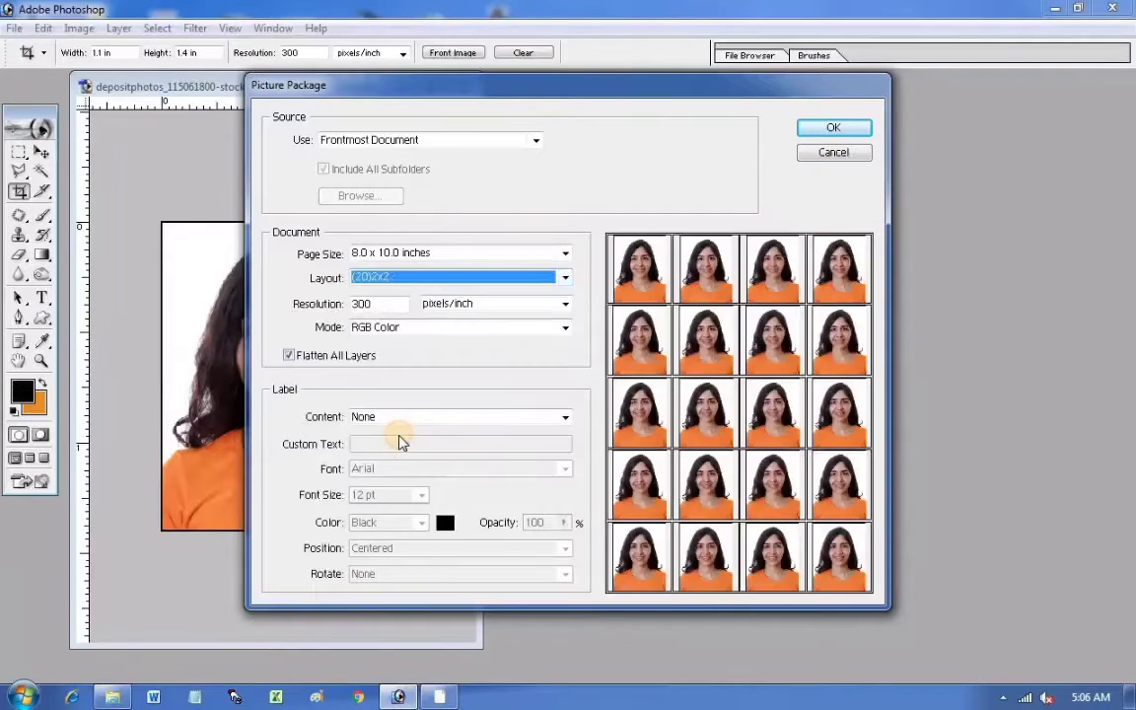
left_click(457, 276)
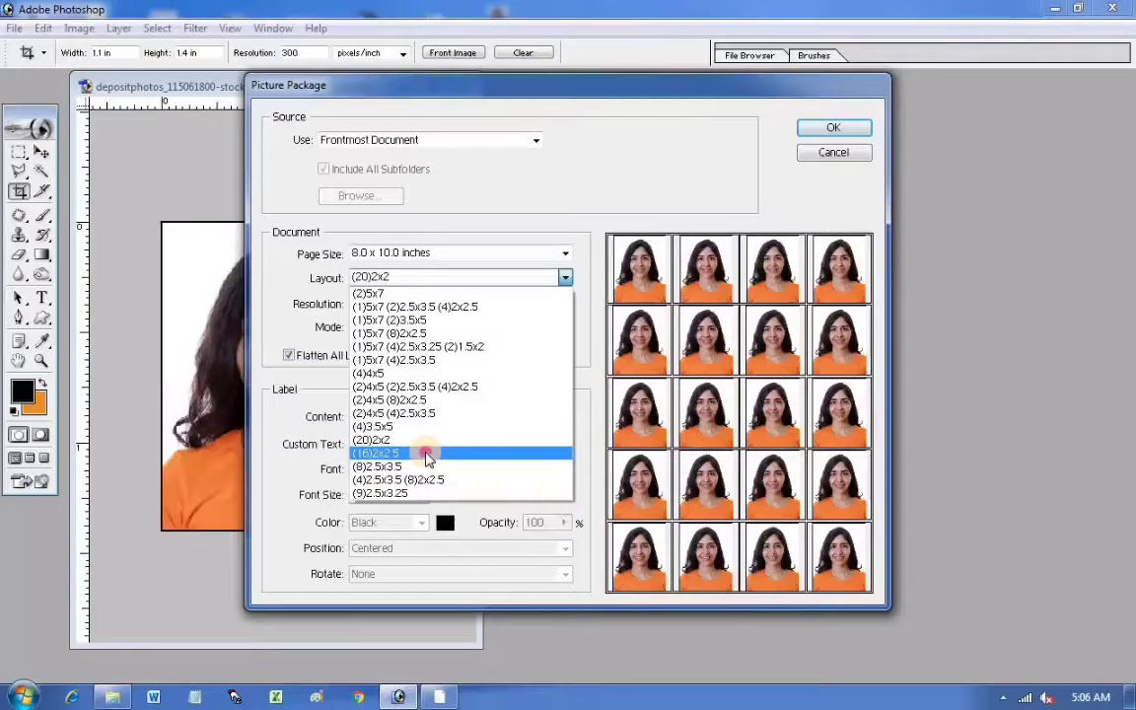
left_click(426, 453)
left_click(472, 281)
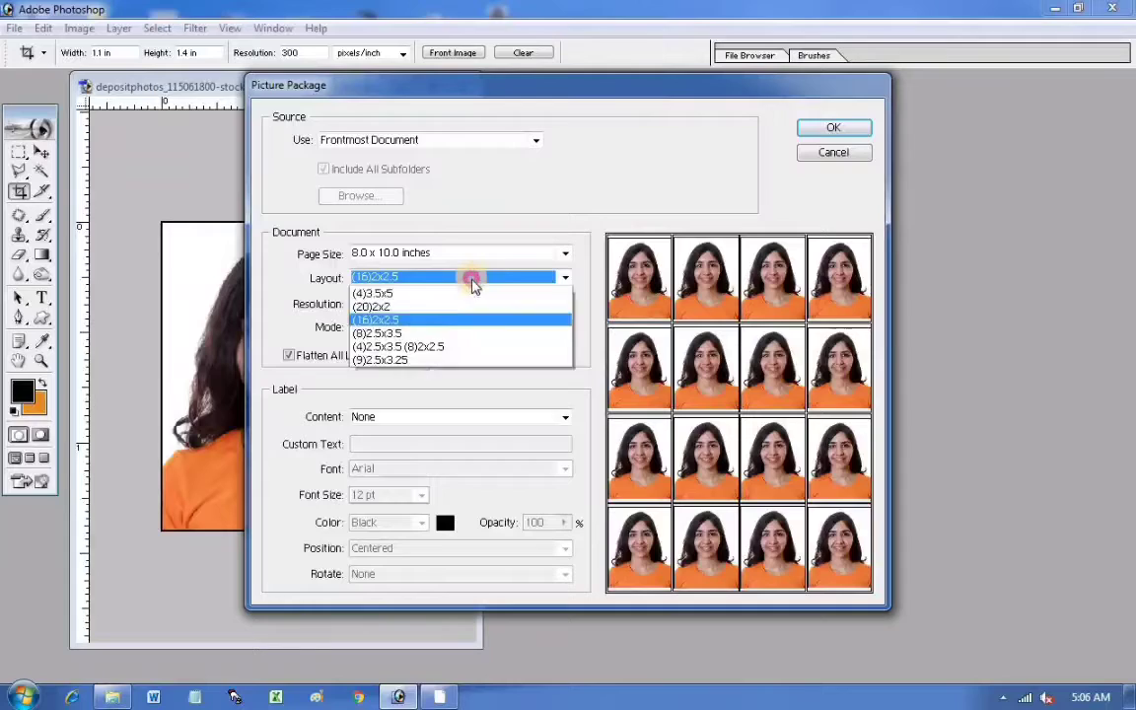
left_click(431, 470)
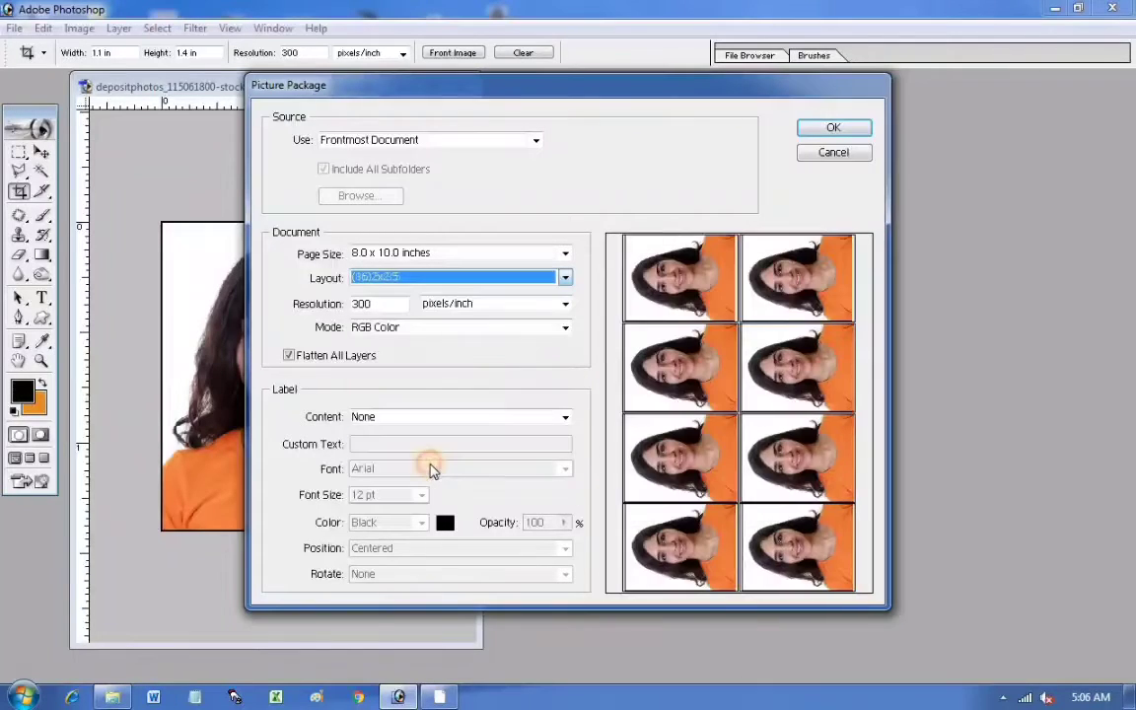
left_click(444, 285)
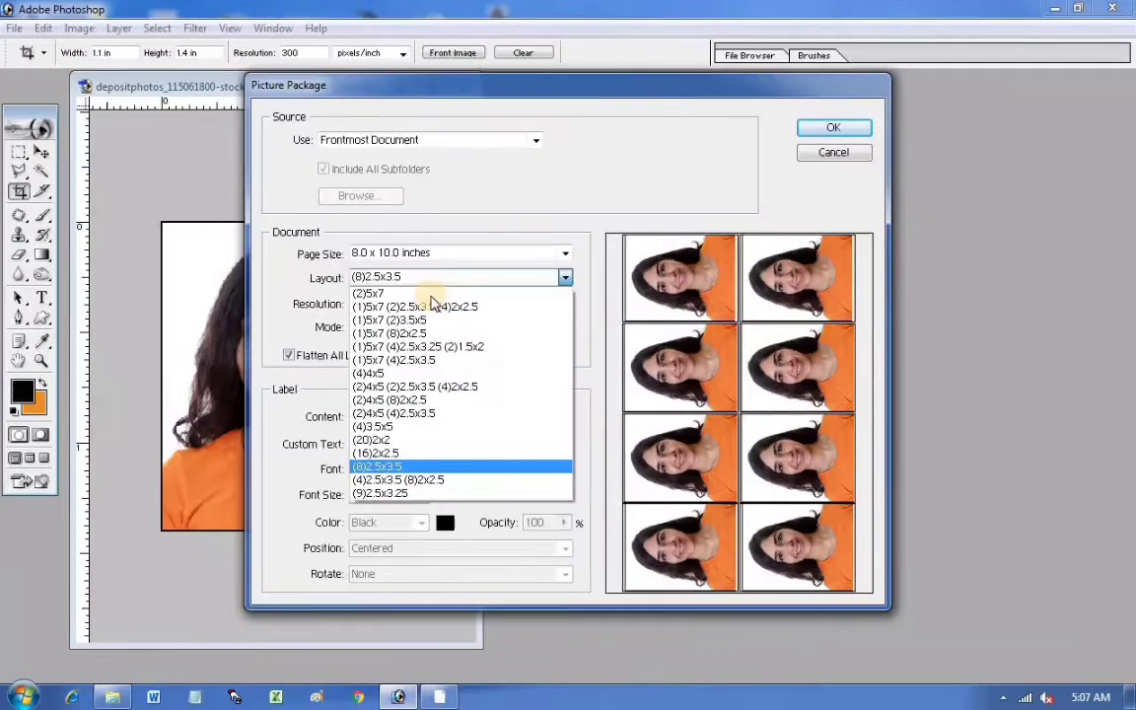
left_click(414, 374)
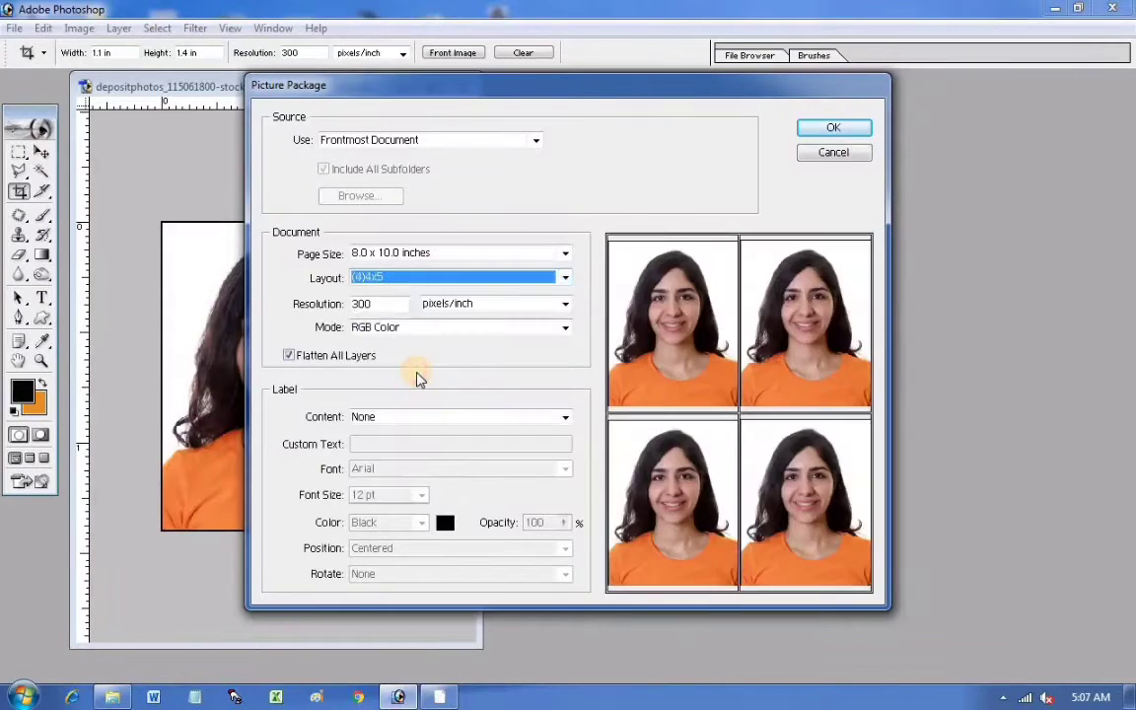
- Settle on the (16)2x2.5 layout and generate the picture package
left_click(394, 279)
left_click(393, 442)
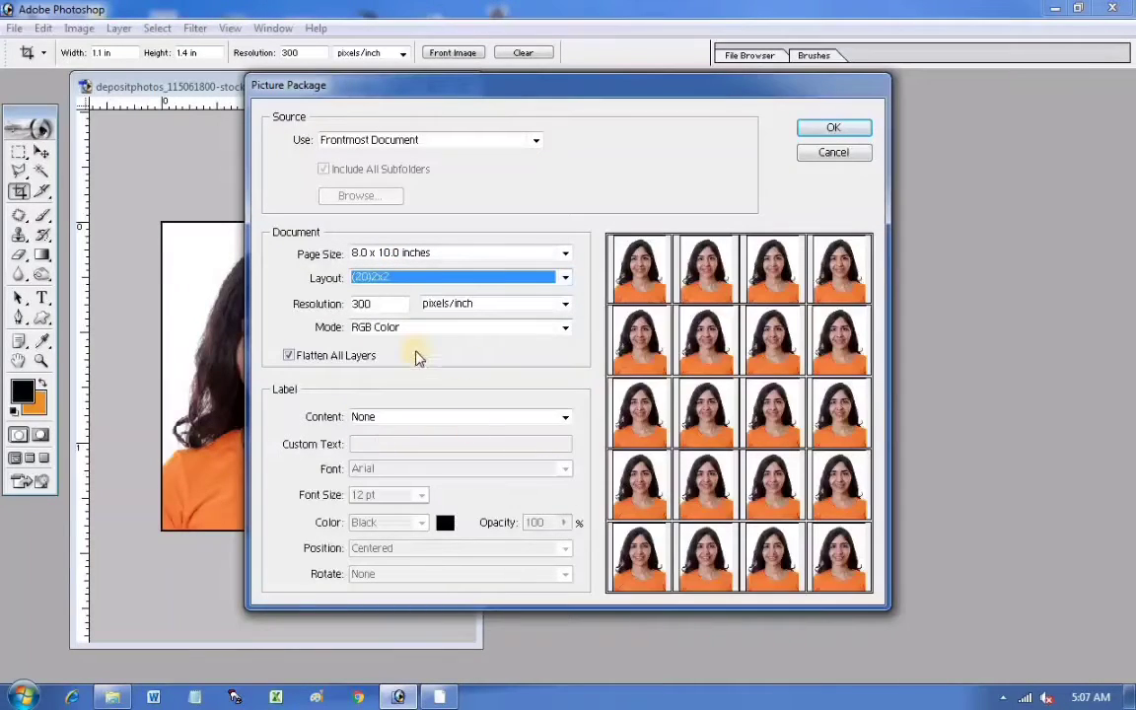
left_click(385, 278)
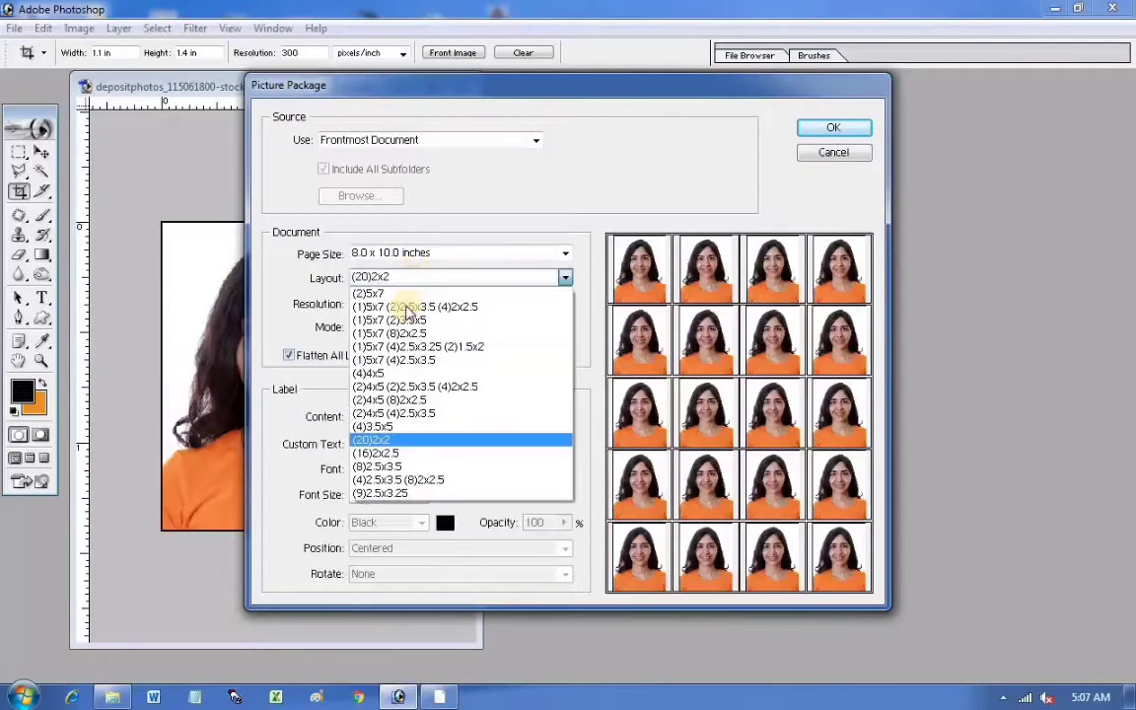
left_click(385, 454)
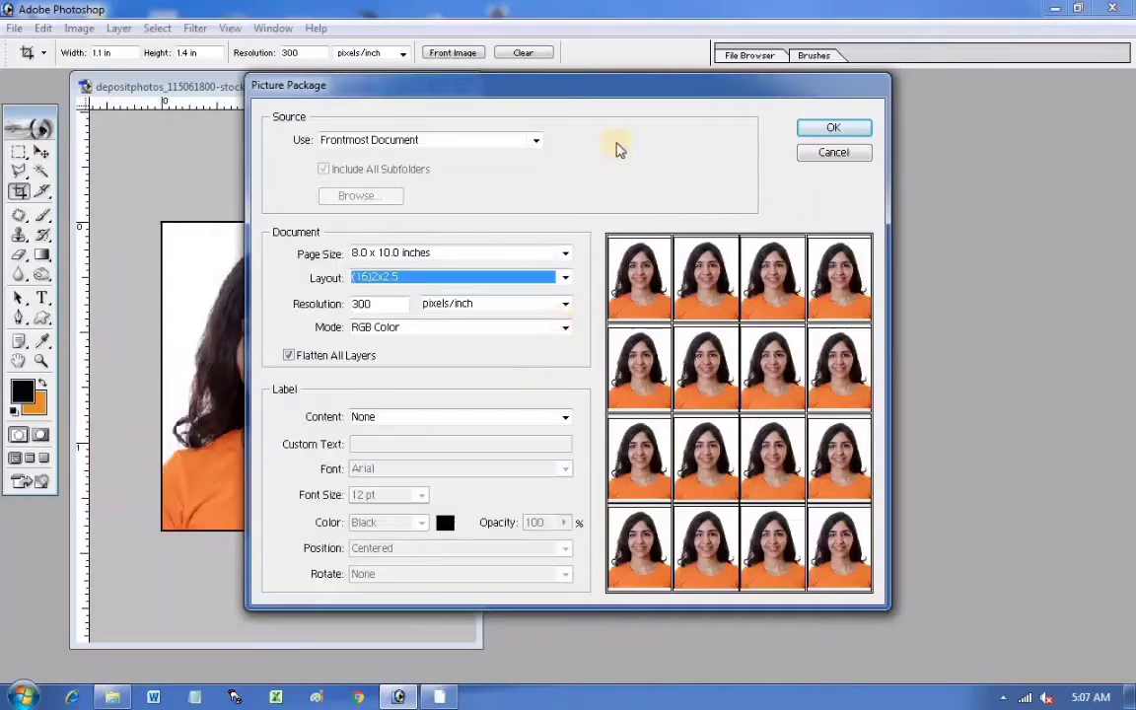
left_click(834, 127)
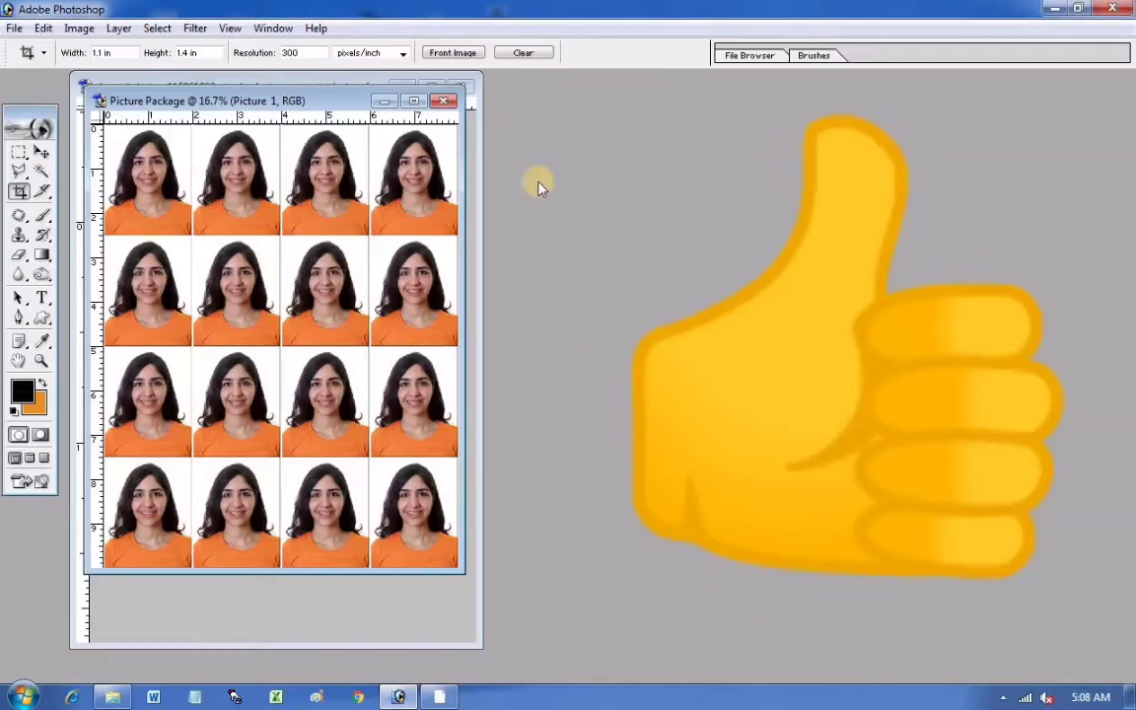
- Maximize and zoom in on the sixteen-portrait sheet, then restore it to a floating window
left_click(415, 102)
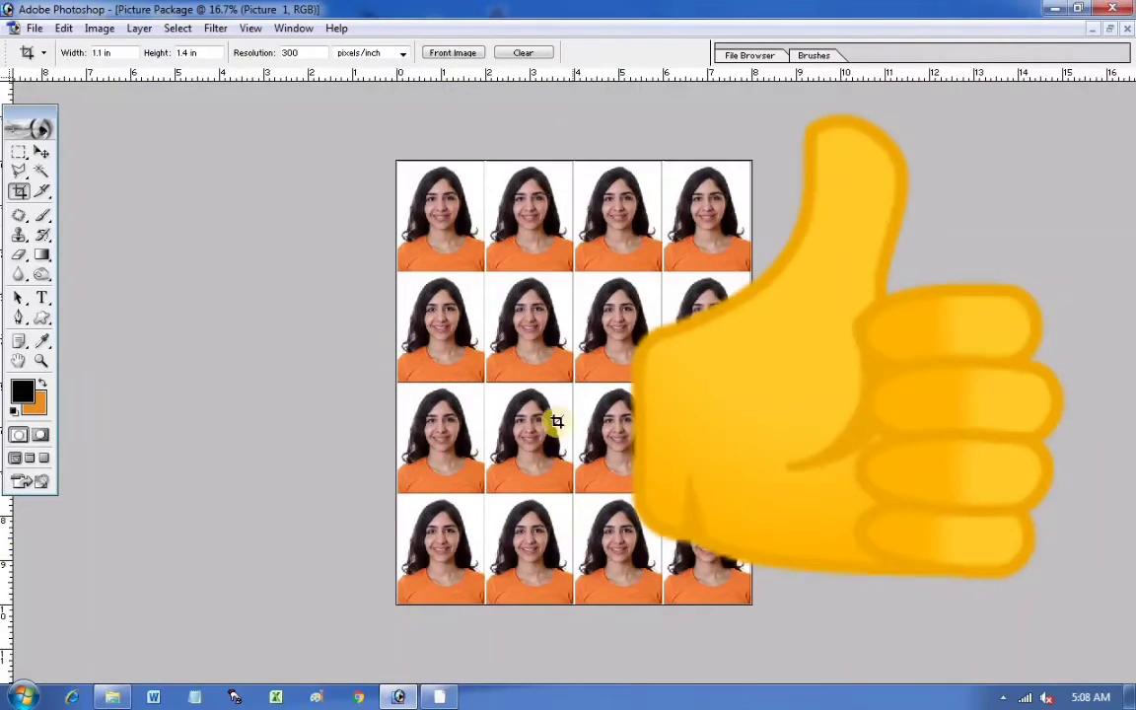
key("ctrl+plus")
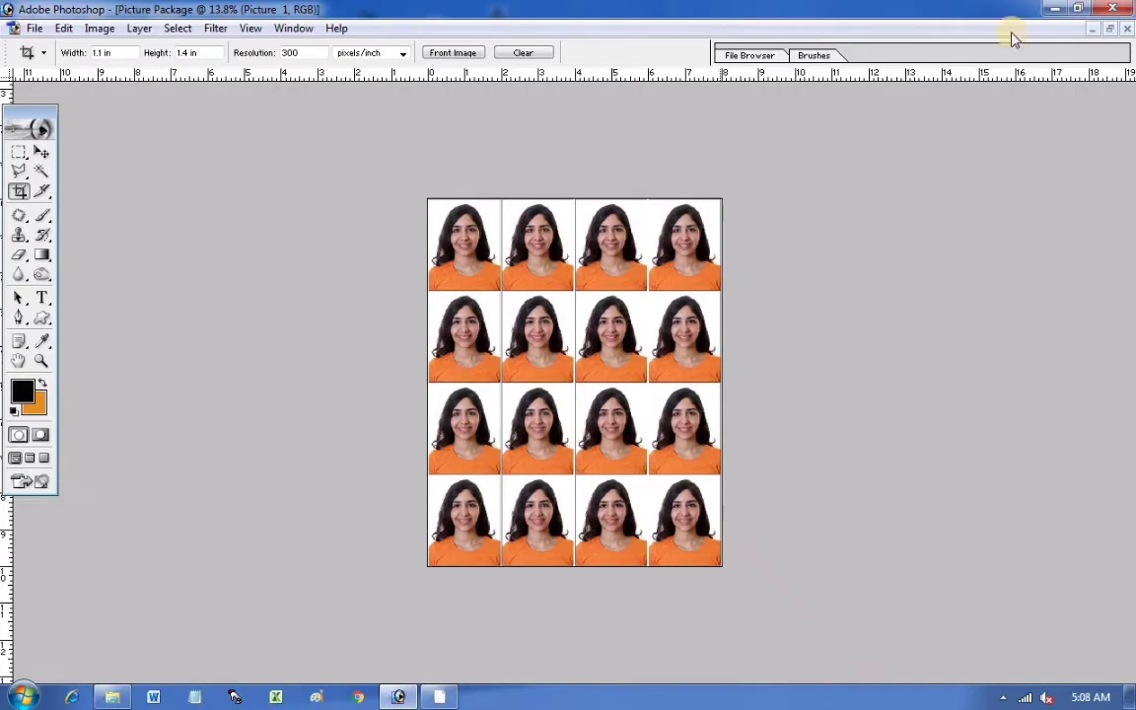
left_click(1110, 28)
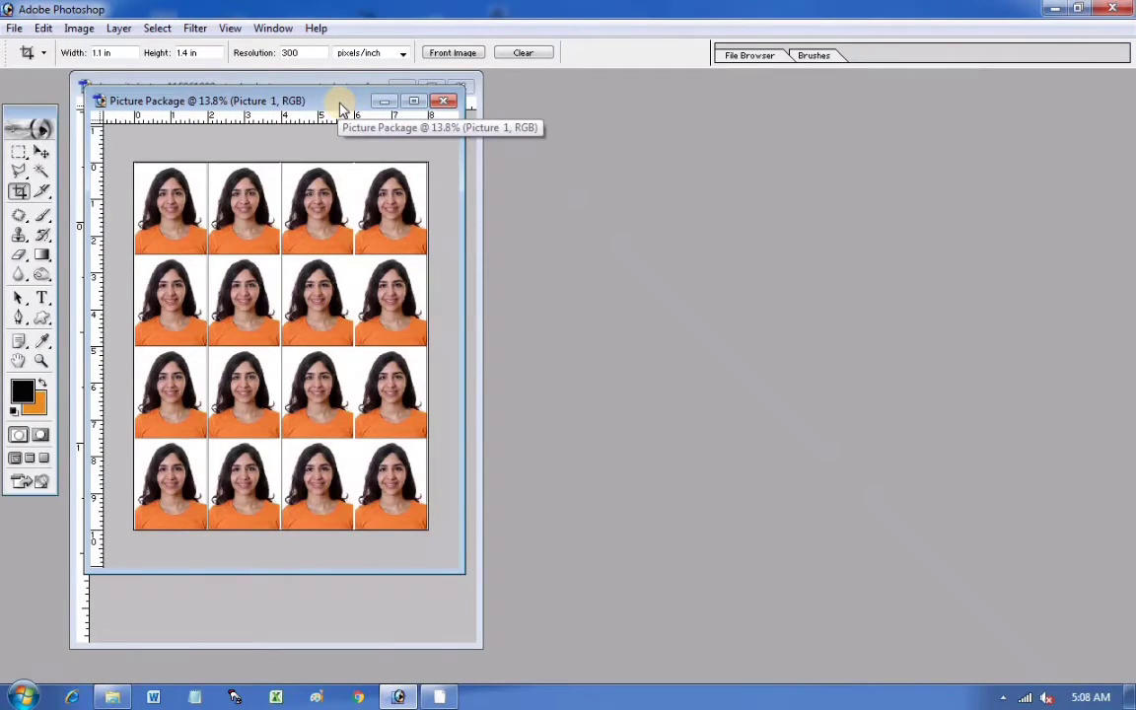
left_click(15, 27)
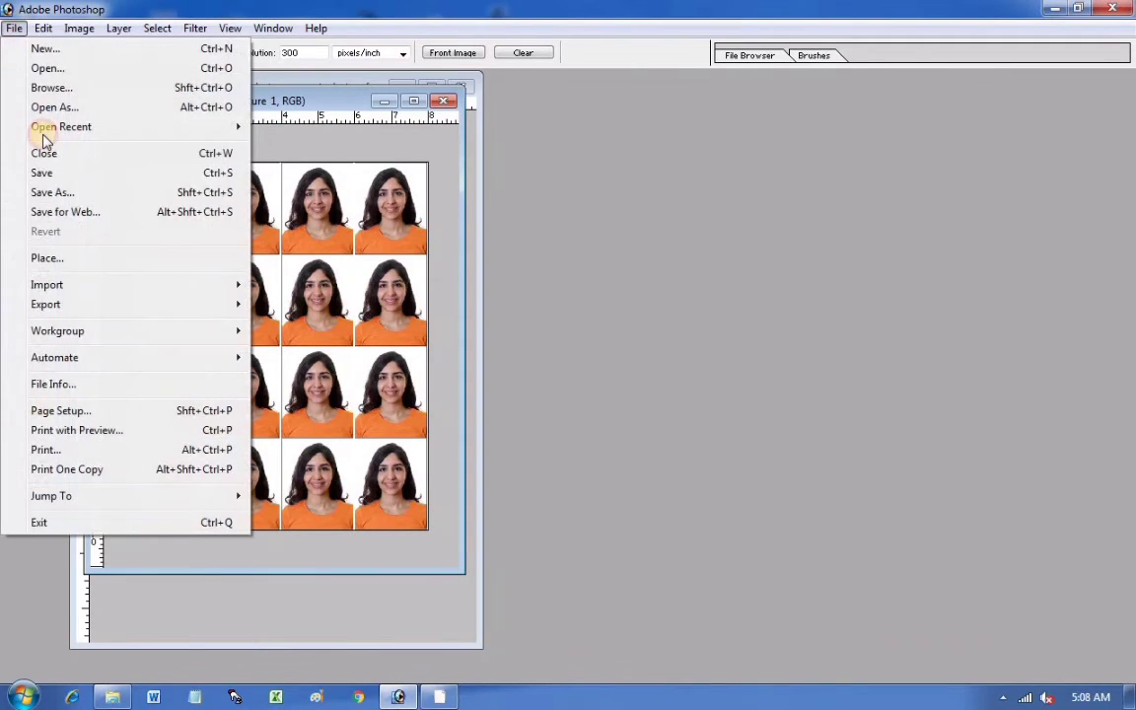
- Start printing the sheet, accept the clipping warning, and select the HP LaserJet Pro printer
left_click(42, 450)
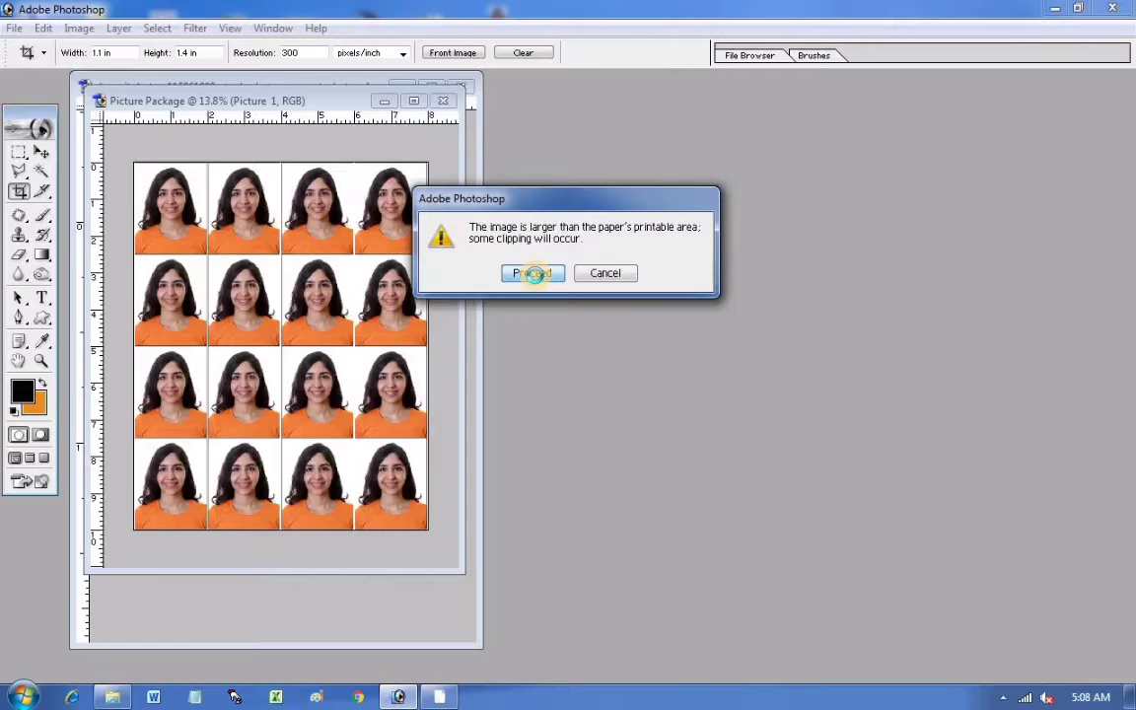
left_click(533, 275)
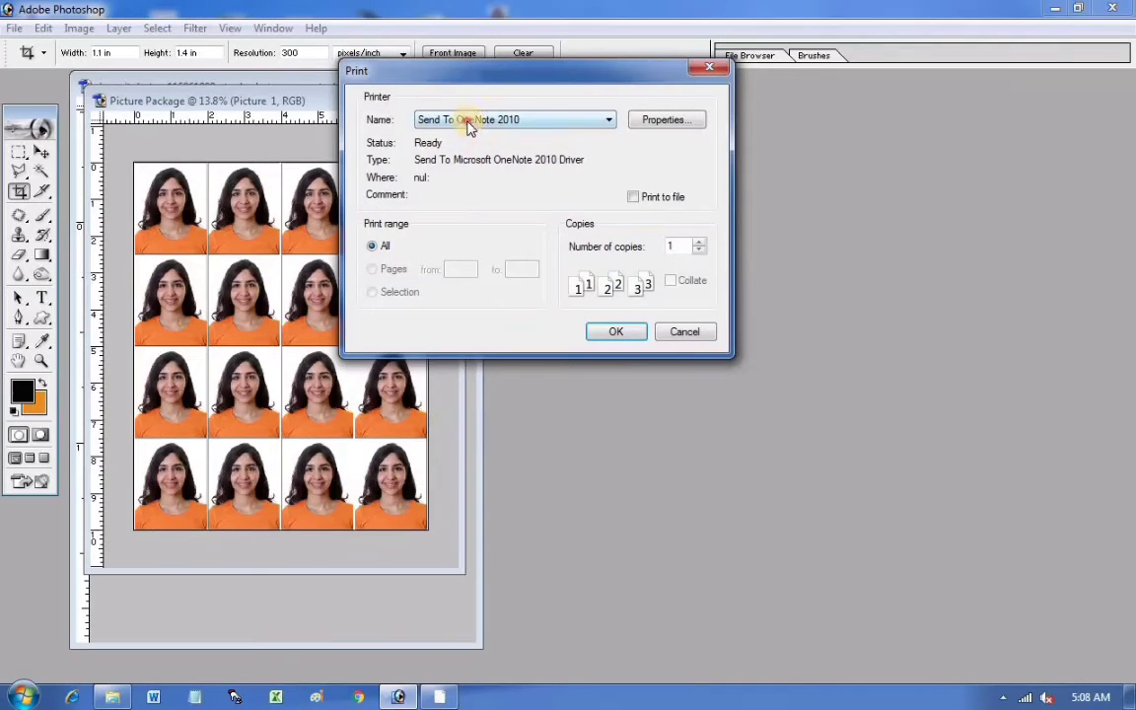
left_click(469, 122)
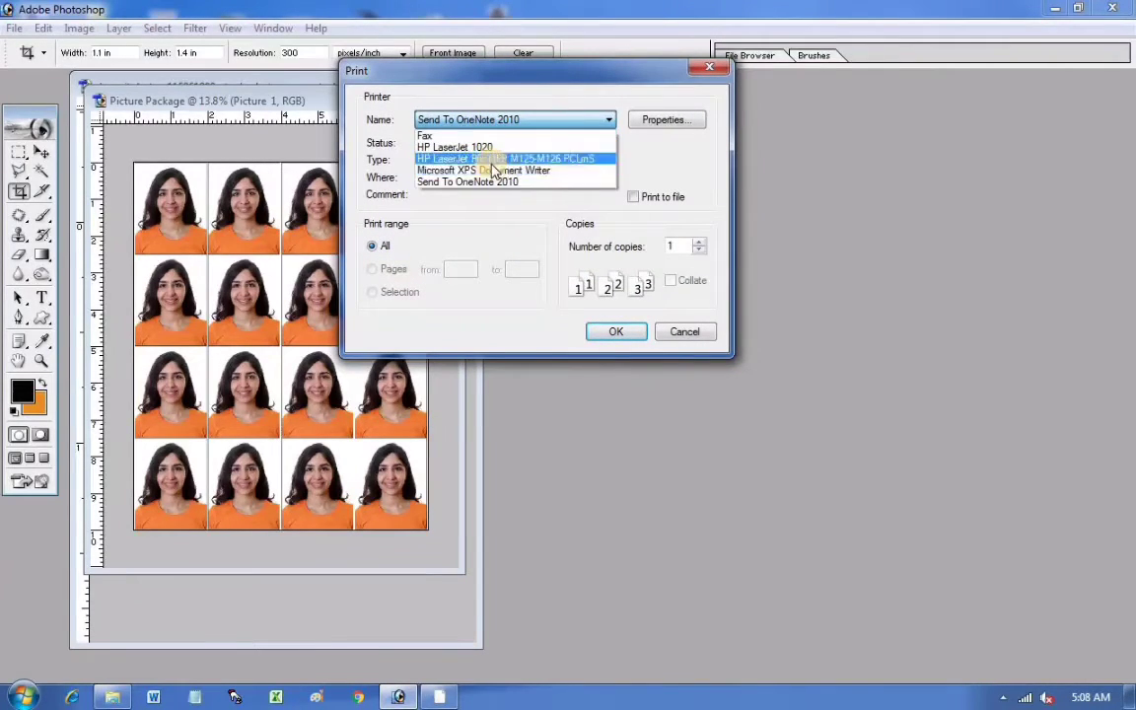
left_click(486, 159)
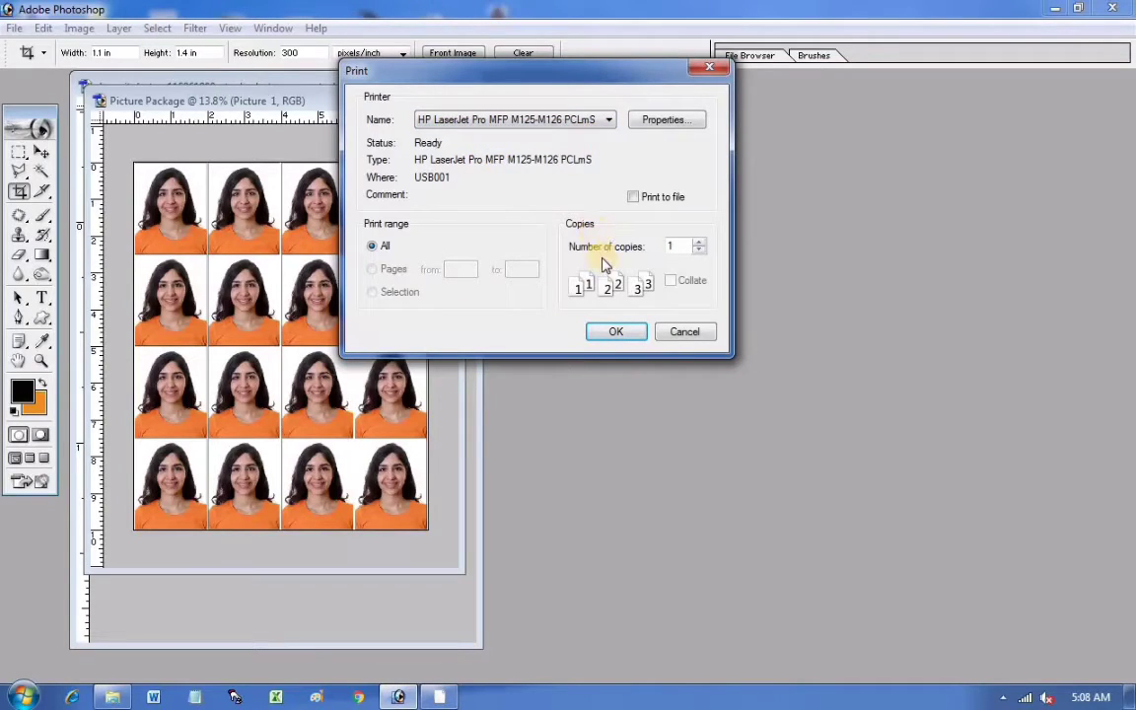
- Set the printer's paper size to Envelope DL in the advanced Paper/Quality properties
left_click(655, 126)
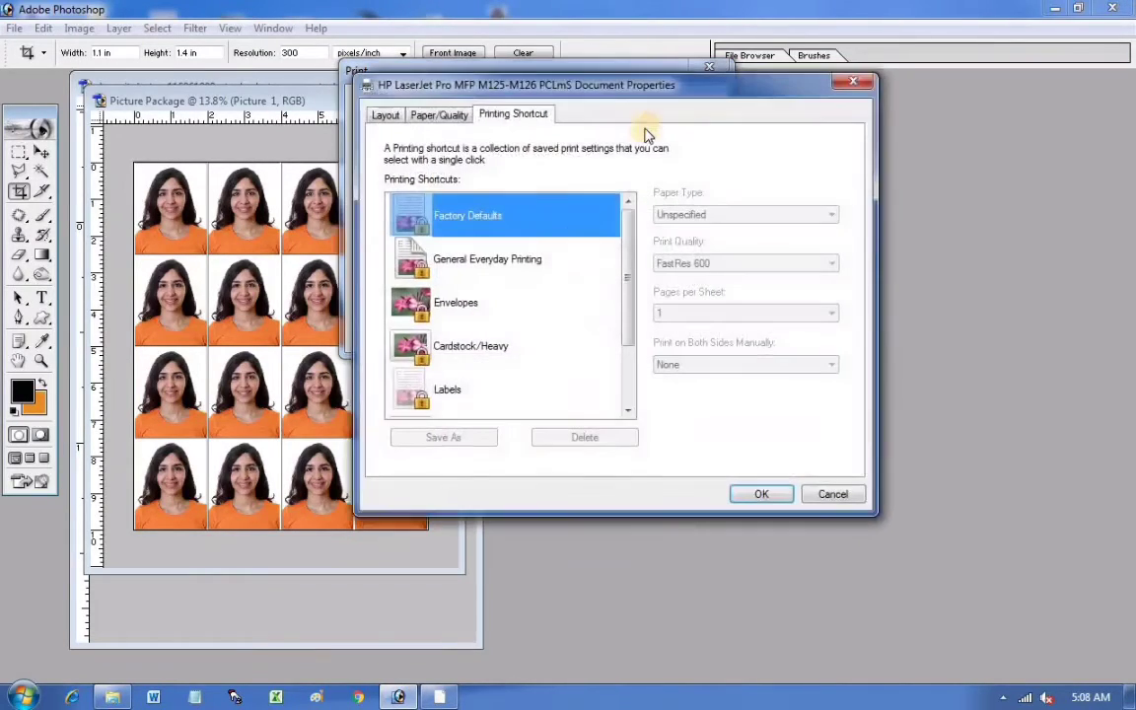
left_click(435, 117)
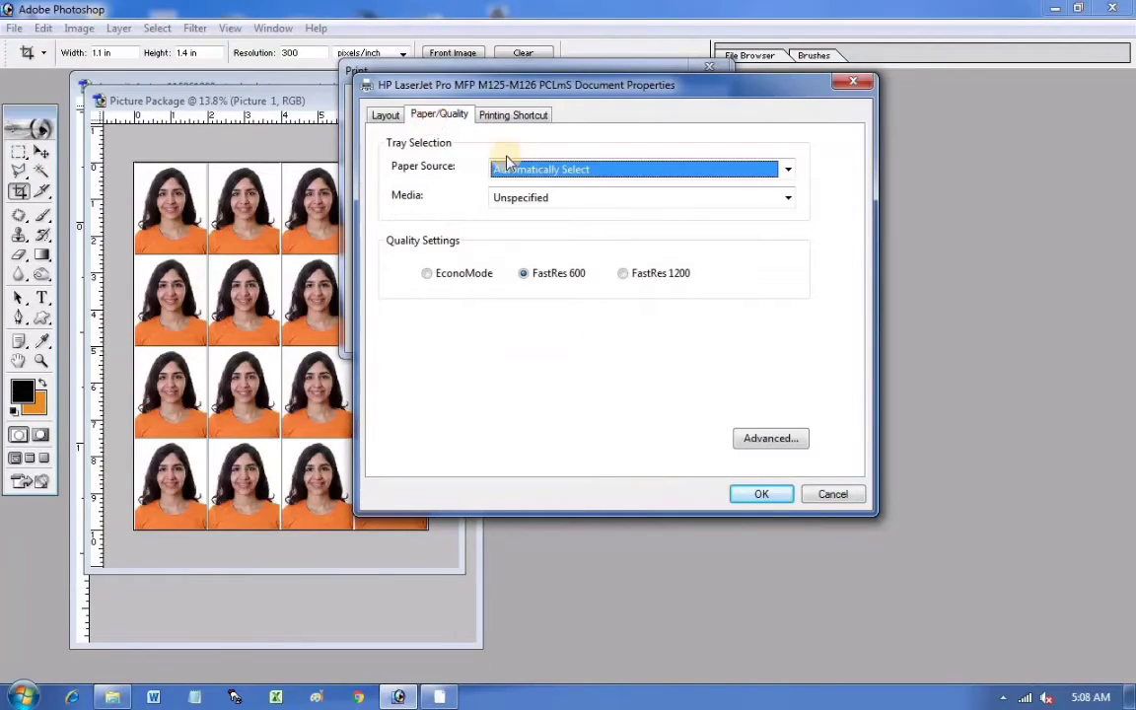
left_click(772, 437)
left_click(592, 197)
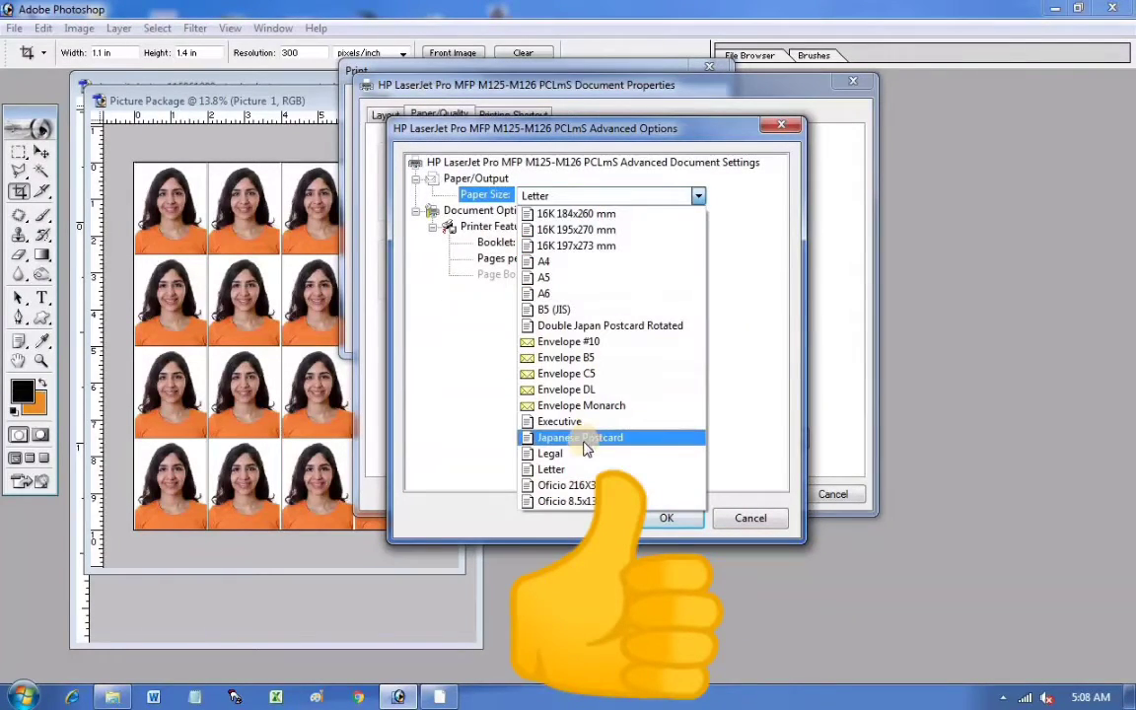
left_click(646, 422)
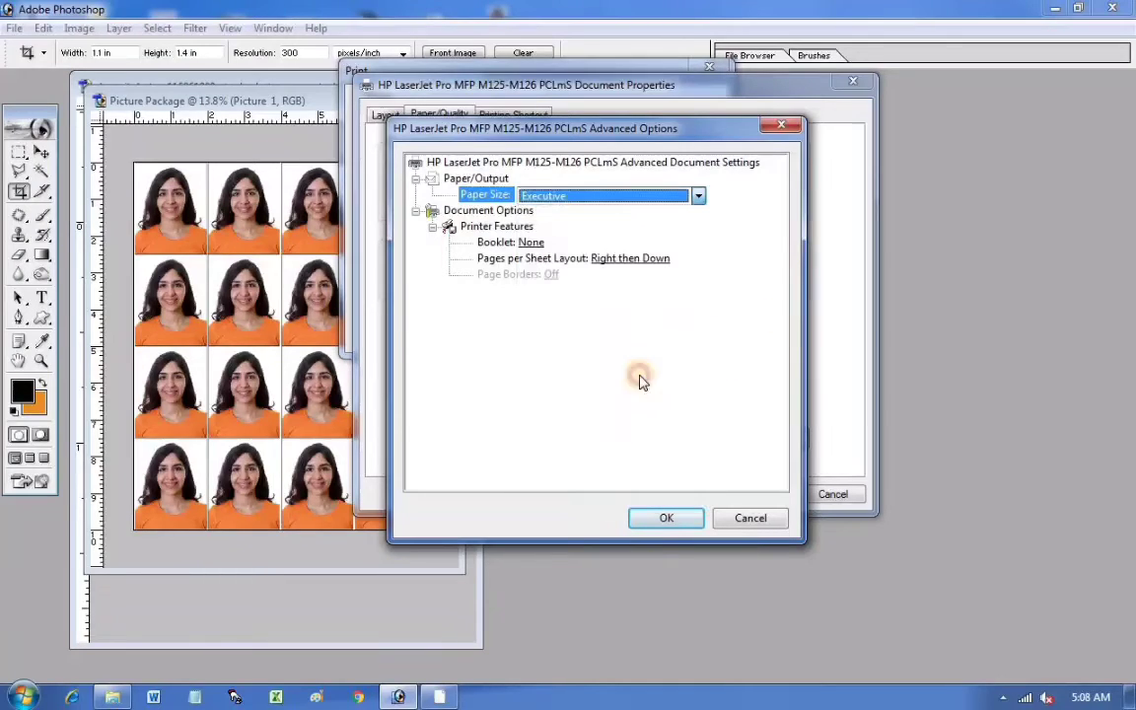
left_click(639, 196)
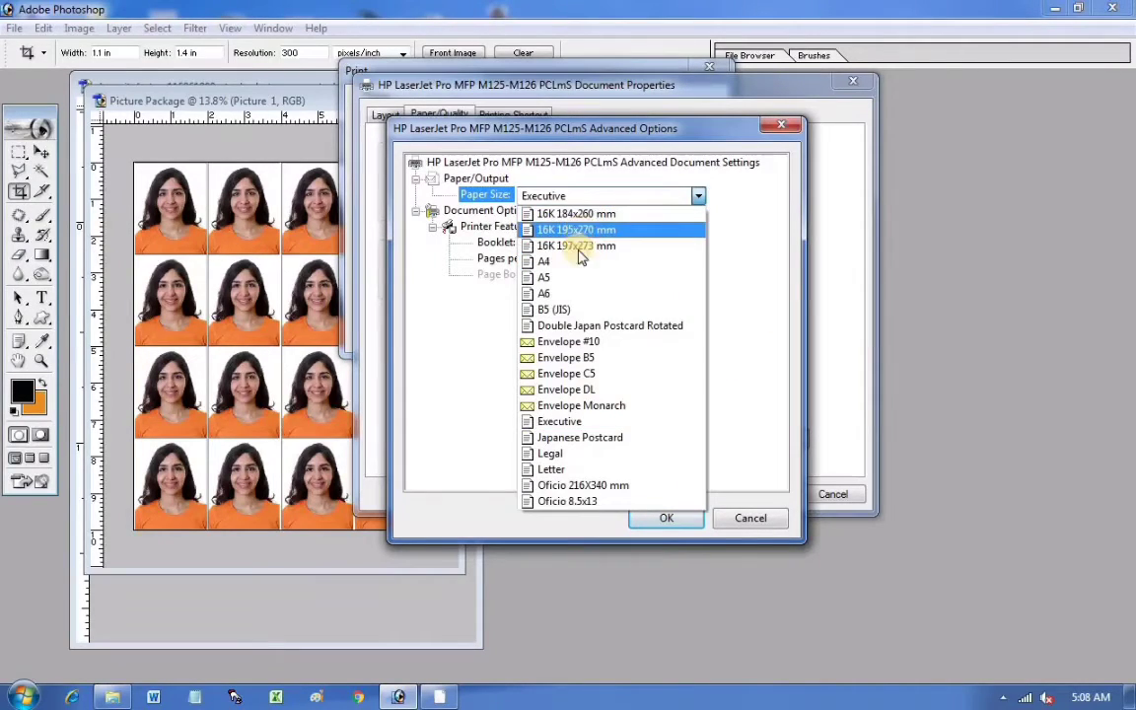
left_click(631, 389)
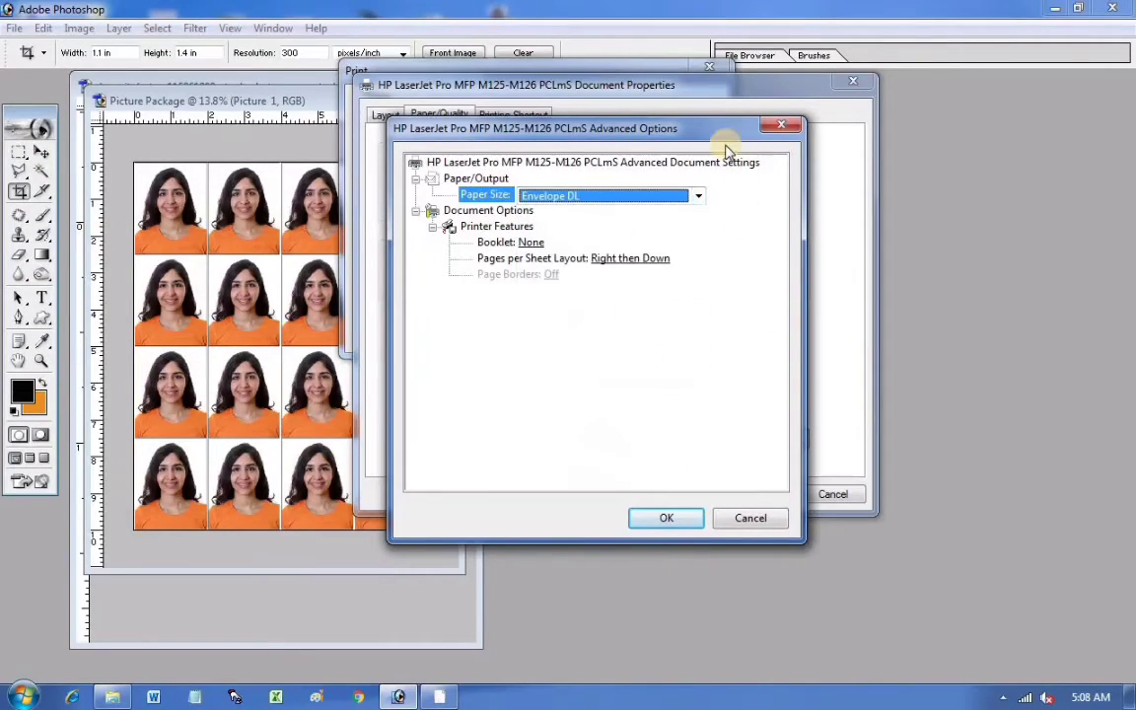
left_click(666, 518)
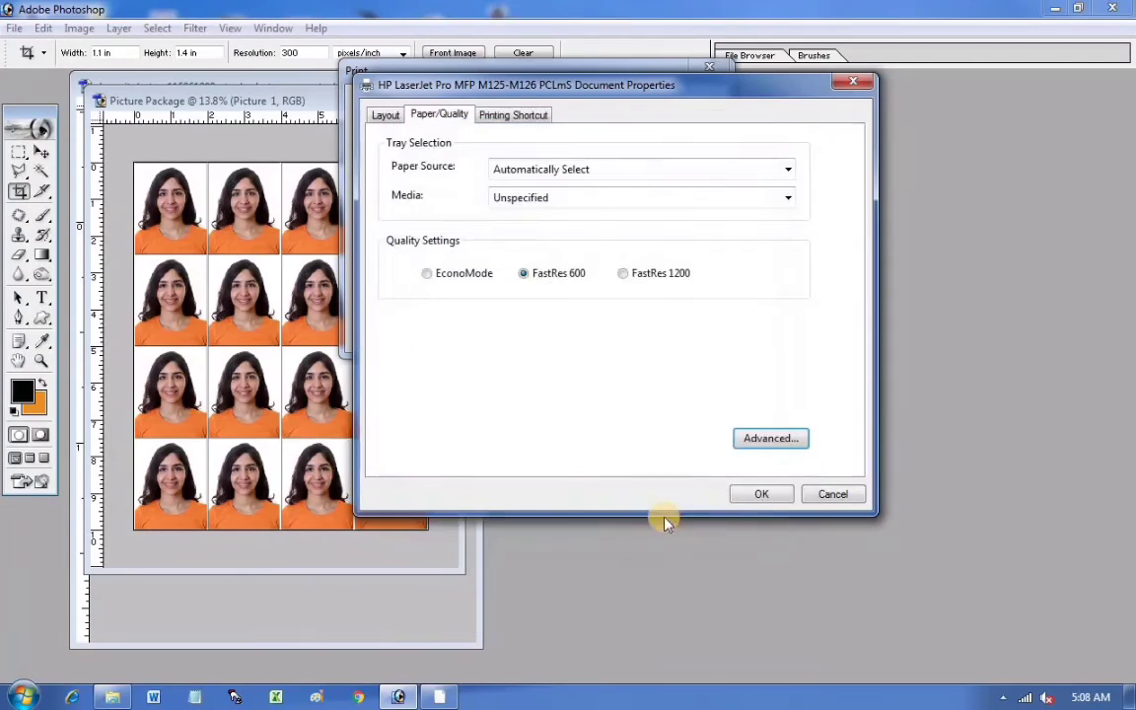
left_click(762, 494)
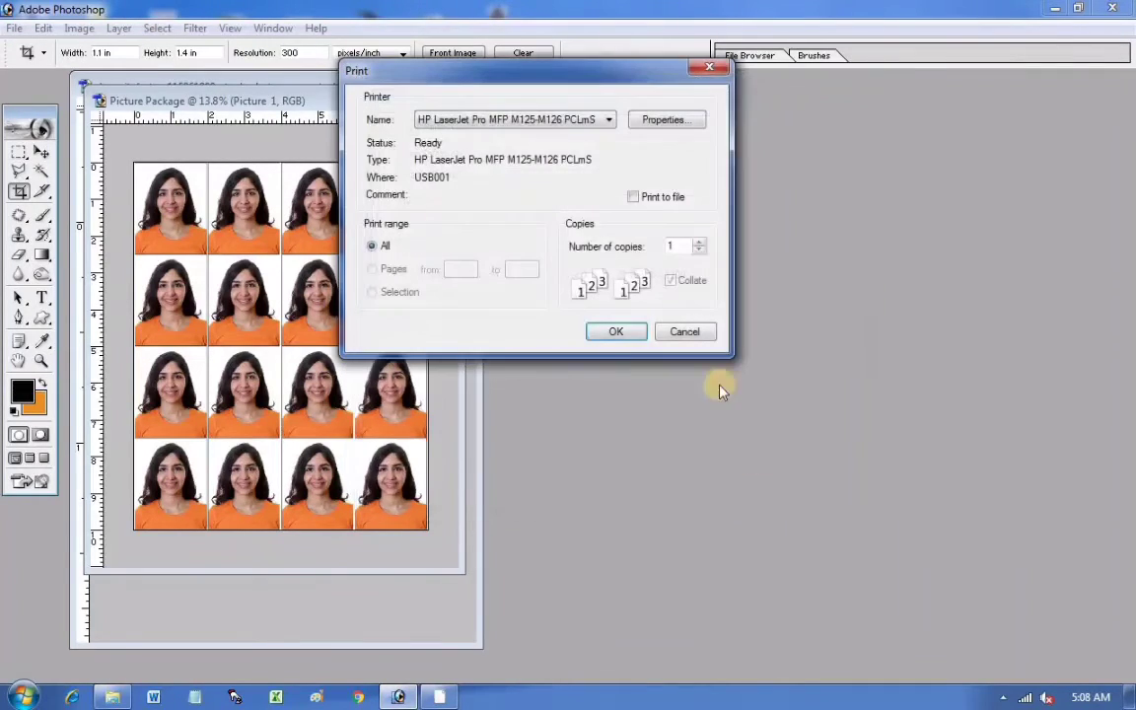
- Send the sixteen-photo Picture Package sheet to the HP LaserJet printer
left_click(618, 336)
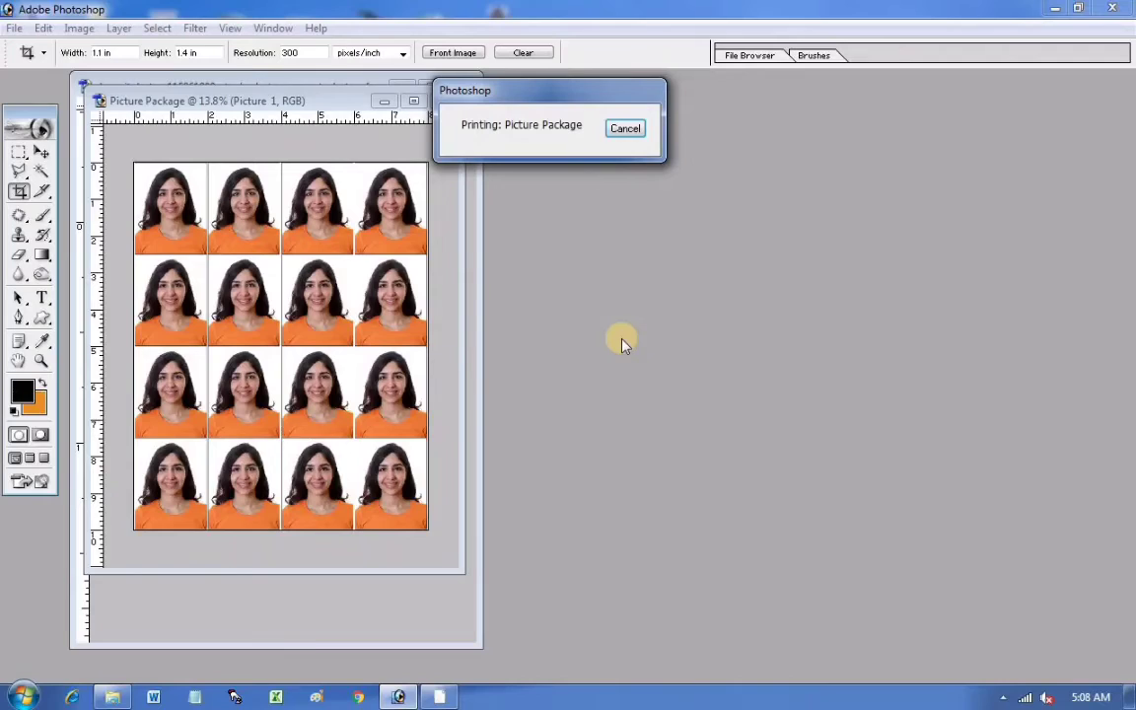